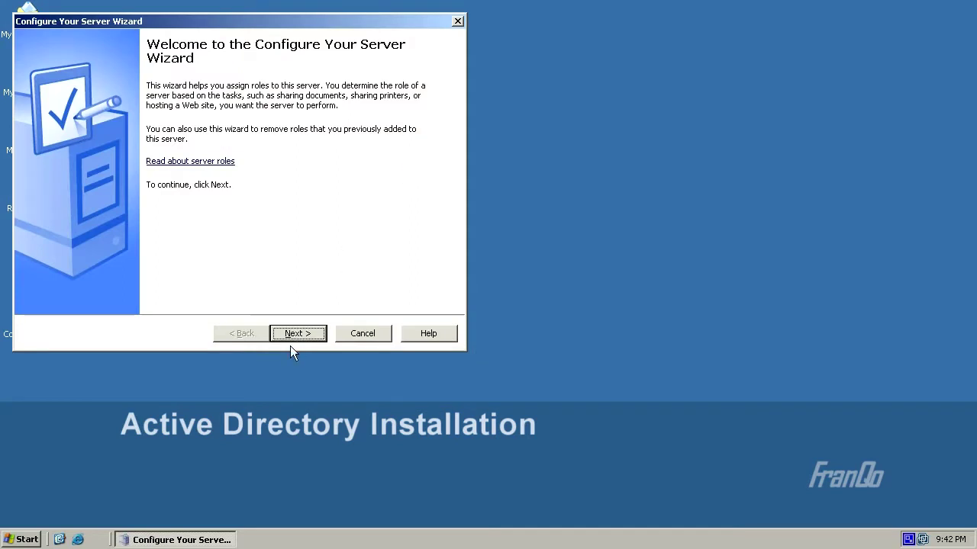
# Select the Domain Controller (Active Directory) role in Configure Your Server Wizard and confirm the summary
pyautogui.click(305, 335)
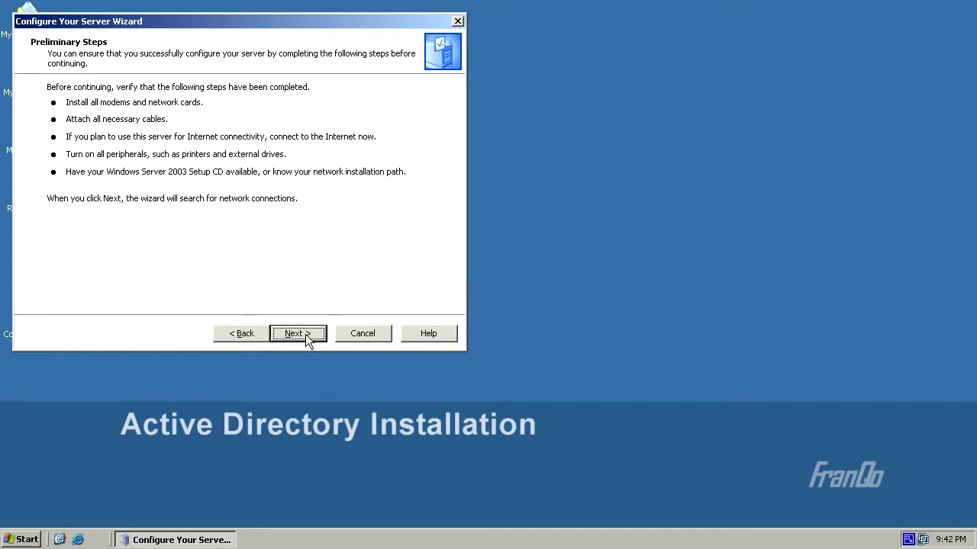
pyautogui.click(306, 334)
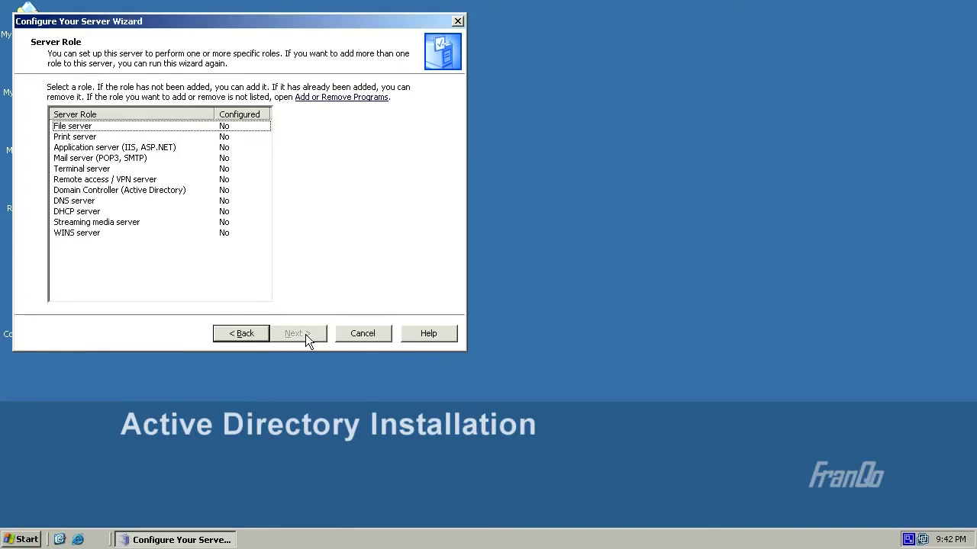
pyautogui.click(159, 191)
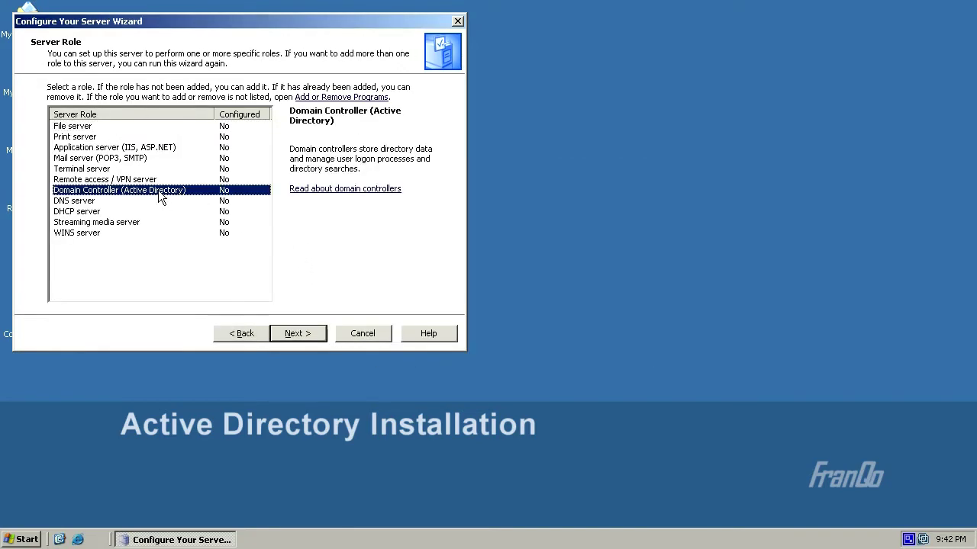
pyautogui.click(152, 200)
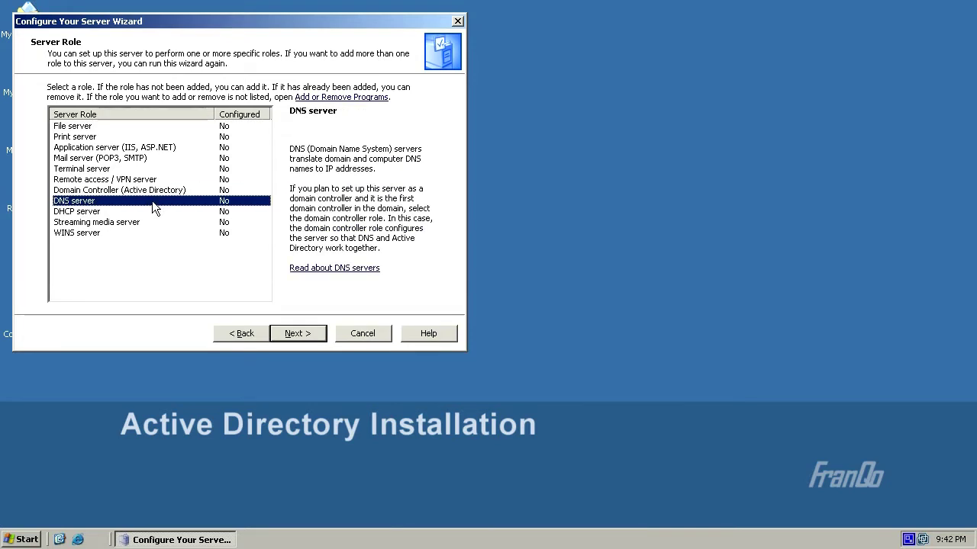
pyautogui.click(145, 210)
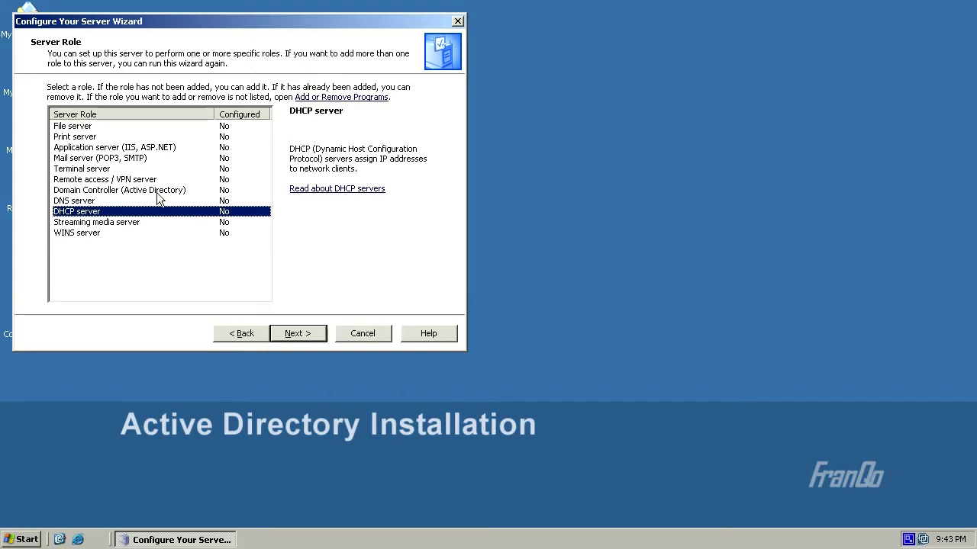
pyautogui.click(160, 191)
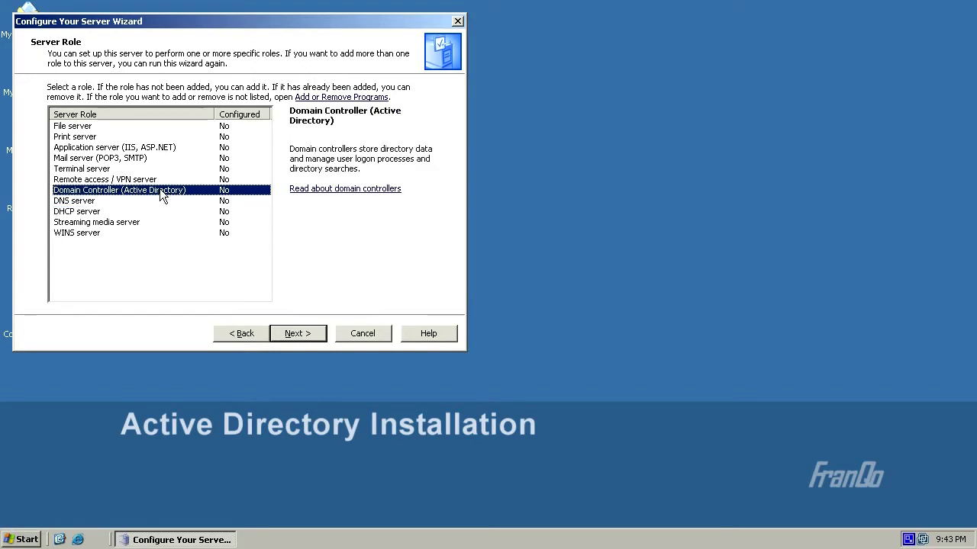
pyautogui.click(306, 334)
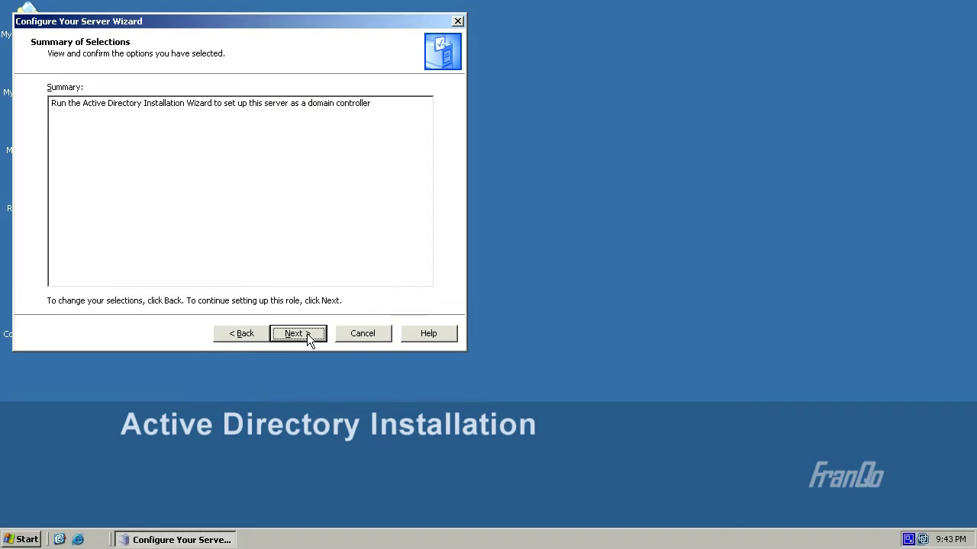
pyautogui.click(306, 334)
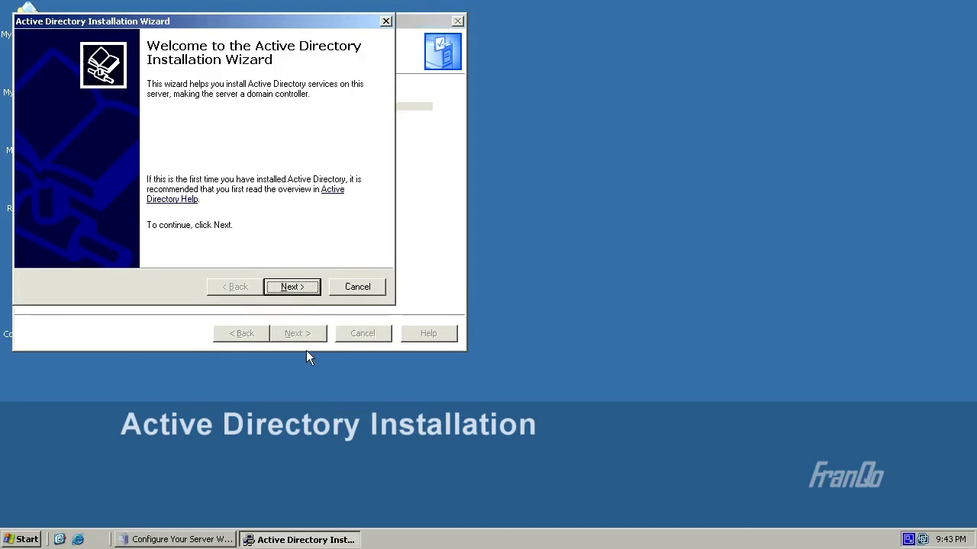
# Keep 'Domain controller for a new domain' and 'Domain in a new forest', then enter ad.local as the DNS name
pyautogui.click(299, 287)
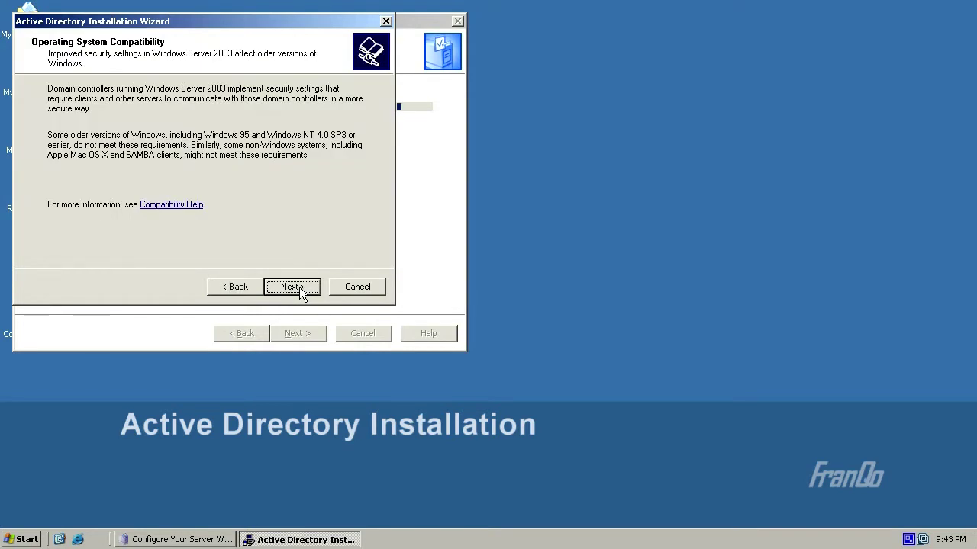
pyautogui.click(299, 287)
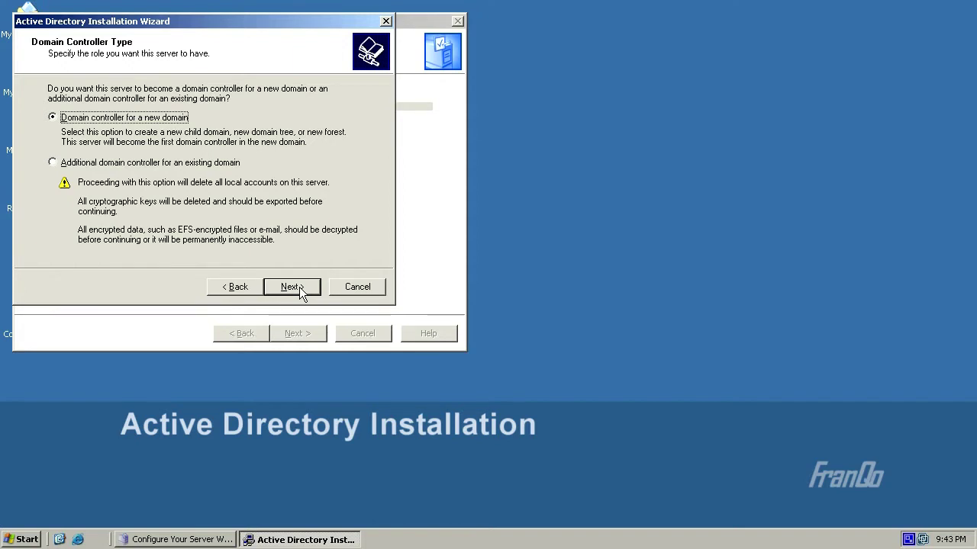
pyautogui.click(299, 287)
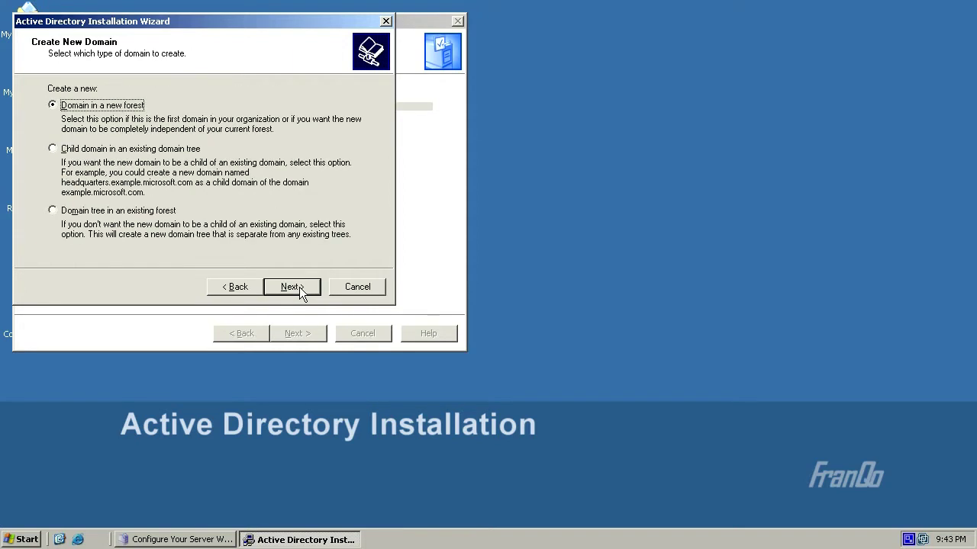
pyautogui.click(300, 290)
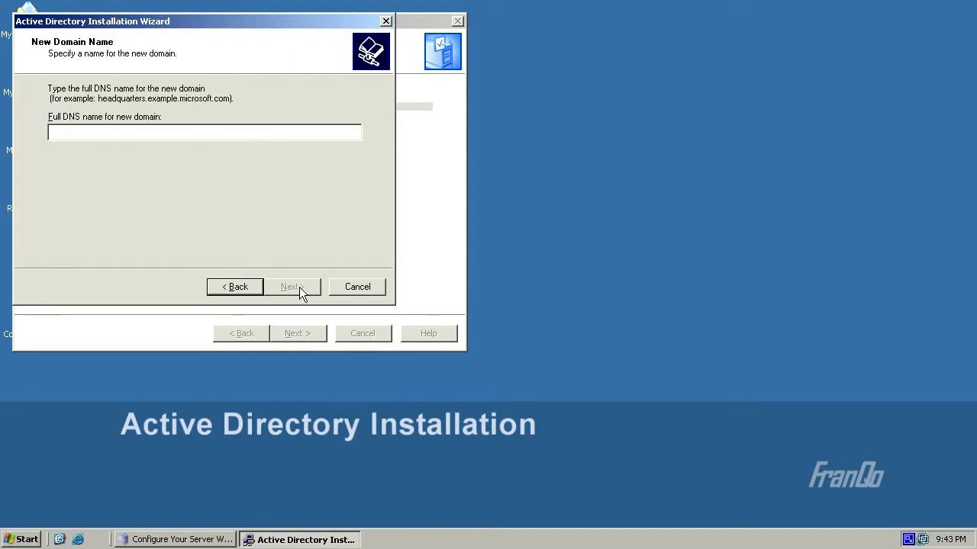
pyautogui.write('a')
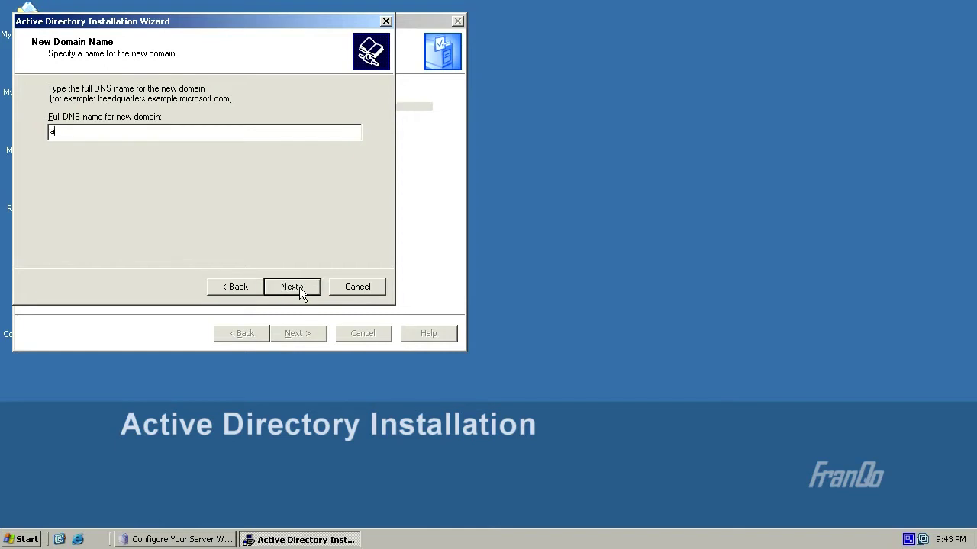
pyautogui.write('d.local')
# Accept ad.local, NetBIOS name AD and default database, log and SYSVOL folders; choose installing DNS locally
pyautogui.click(296, 290)
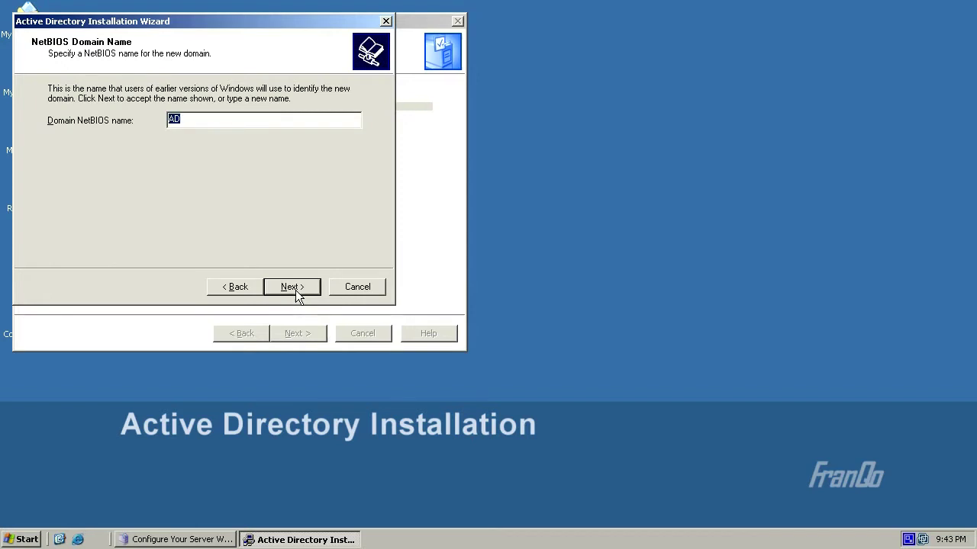
pyautogui.click(296, 289)
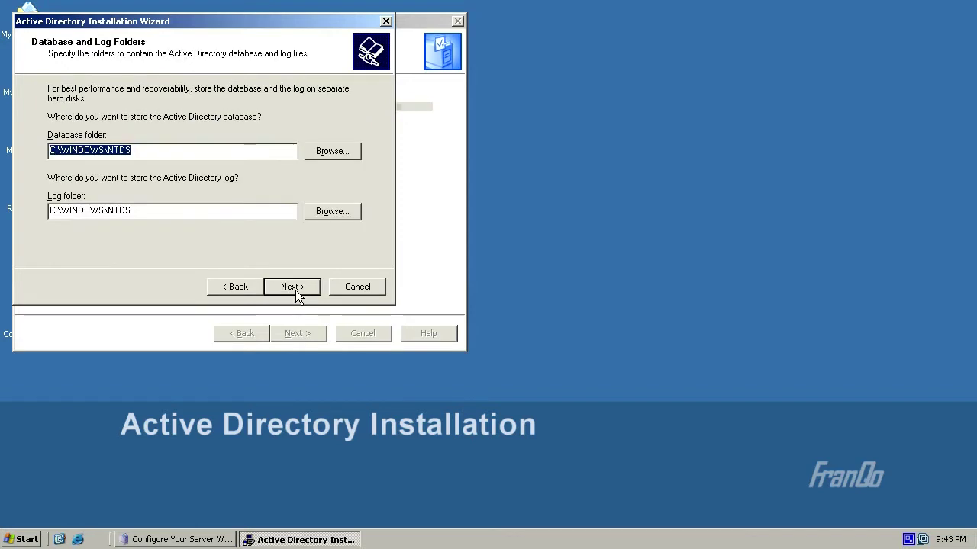
pyautogui.click(296, 290)
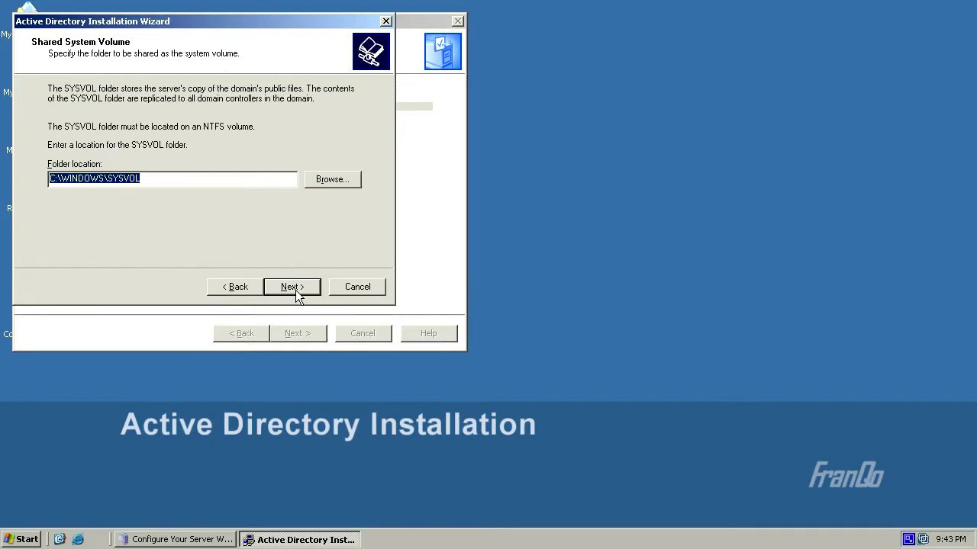
pyautogui.click(296, 290)
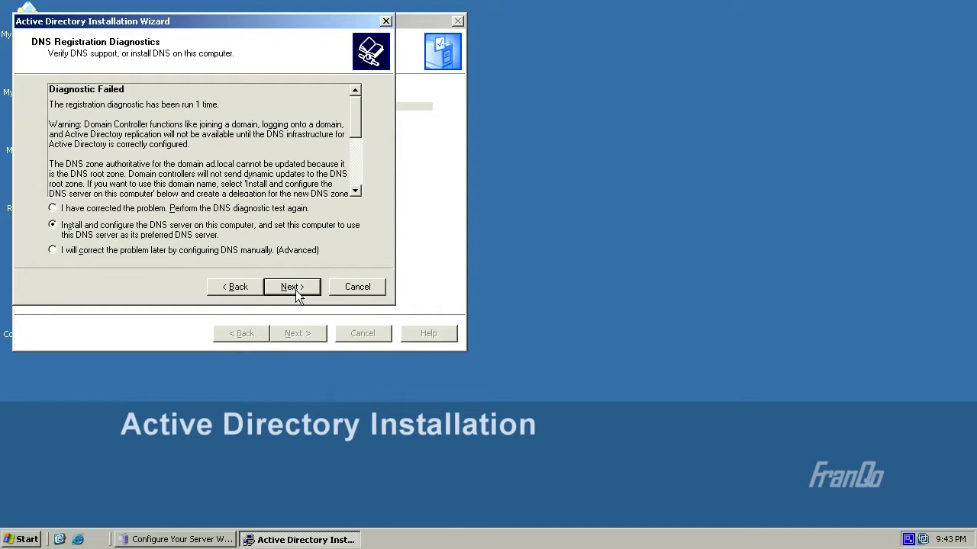
pyautogui.press('Tab')
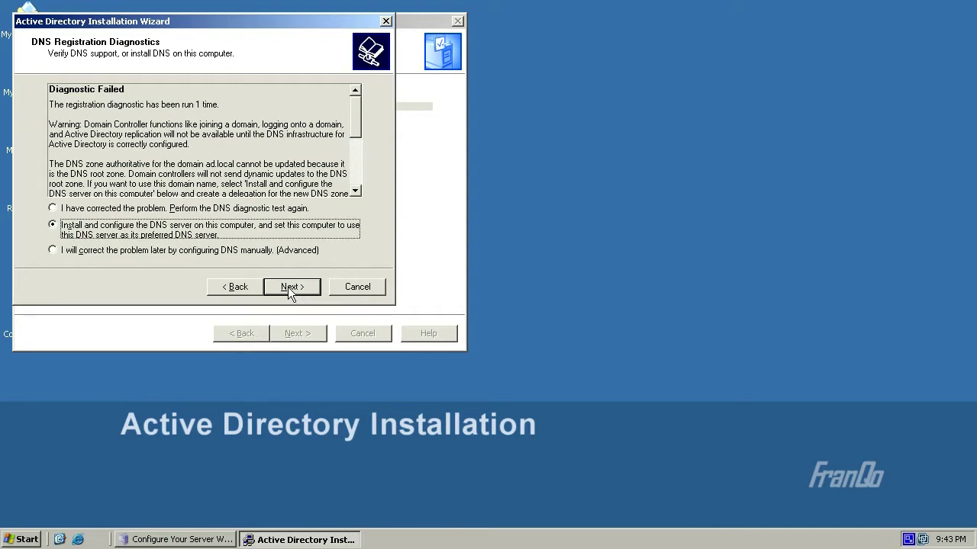
# Install DNS here, keep Windows 2000/2003-only permissions, and enter and confirm the restore mode password
pyautogui.click(290, 295)
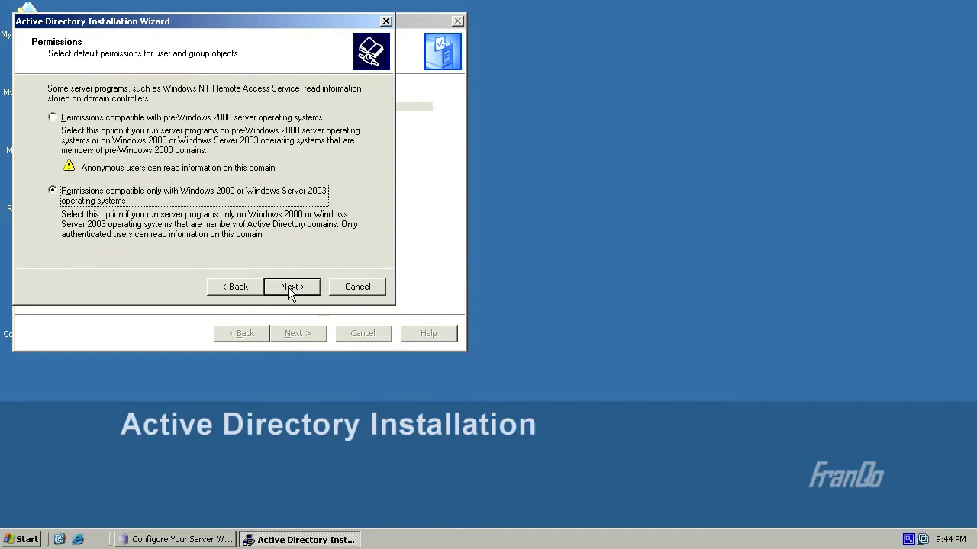
pyautogui.click(290, 294)
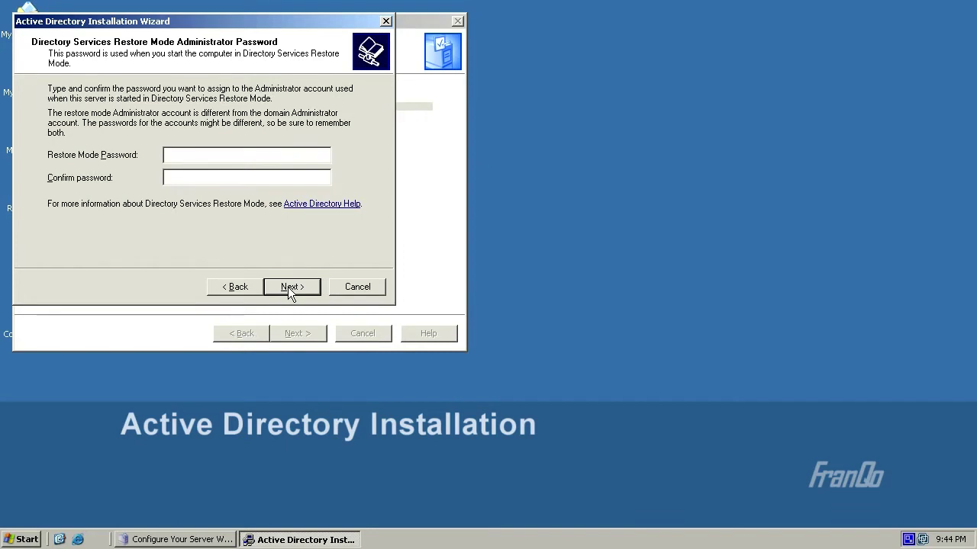
pyautogui.write('••••••••')
pyautogui.press('Tab')
pyautogui.write('•••••')
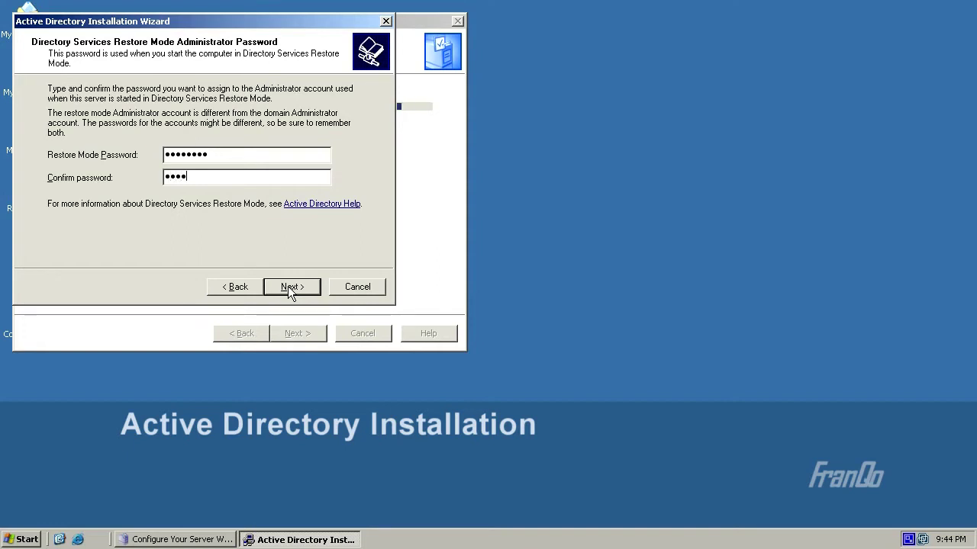
pyautogui.write('•••')
pyautogui.click(290, 287)
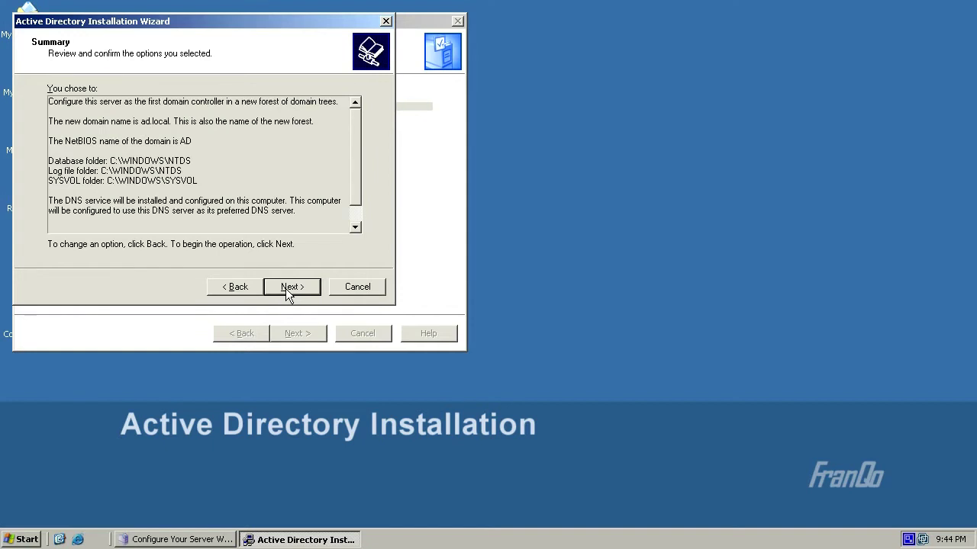
# Run the Active Directory installation for ad.local and finish the wizard
pyautogui.click(285, 288)
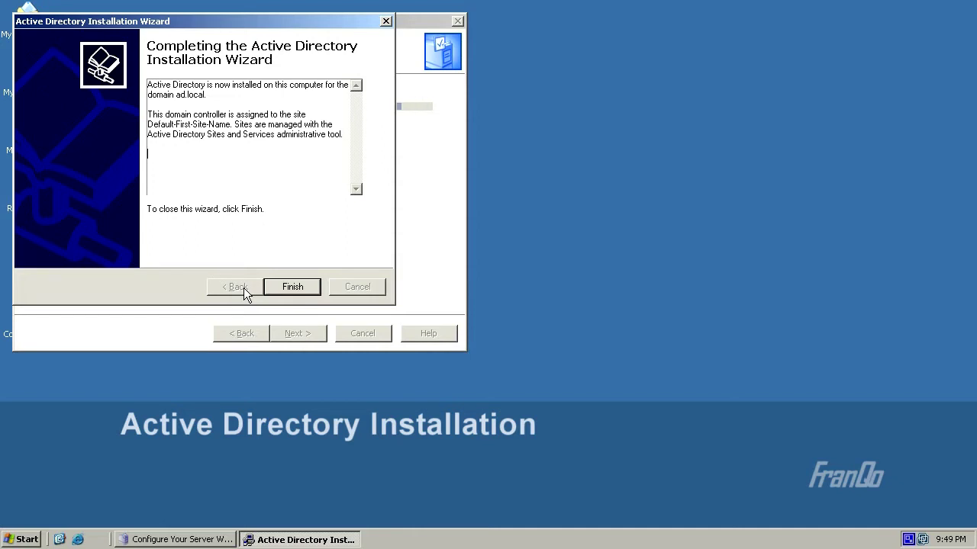
pyautogui.click(293, 287)
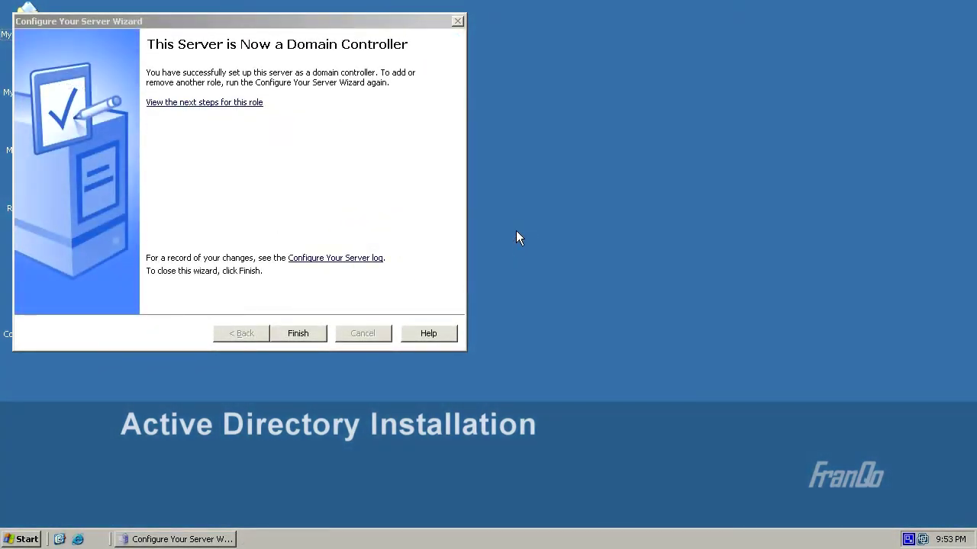
# Close the completed Configure Your Server Wizard and launch the DNS console from Administrative Tools
pyautogui.click(441, 222)
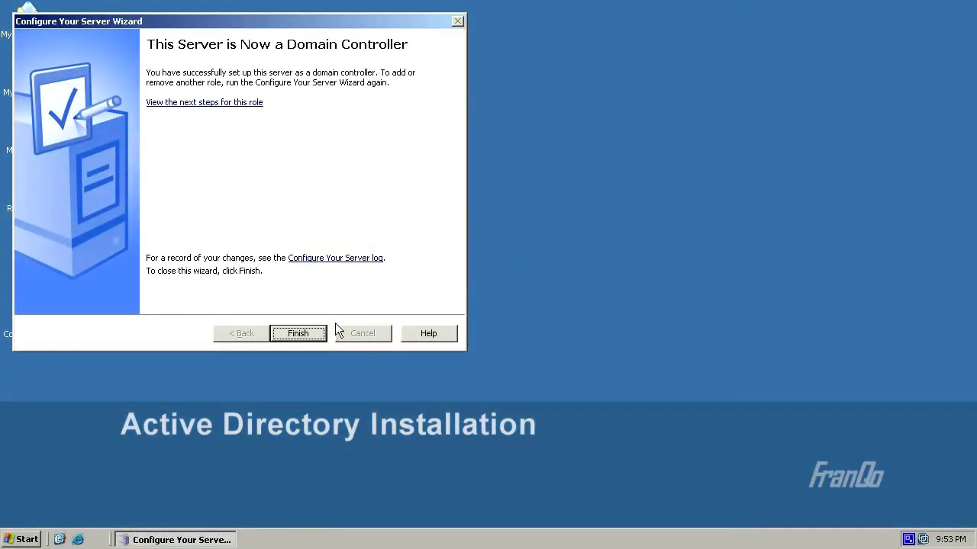
pyautogui.click(306, 333)
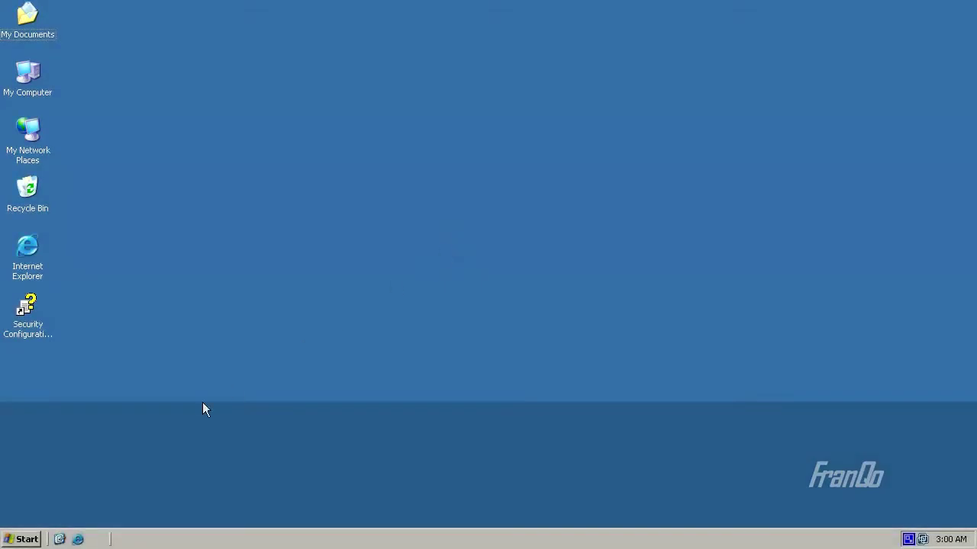
pyautogui.click(17, 539)
pyautogui.moveTo(72, 363)
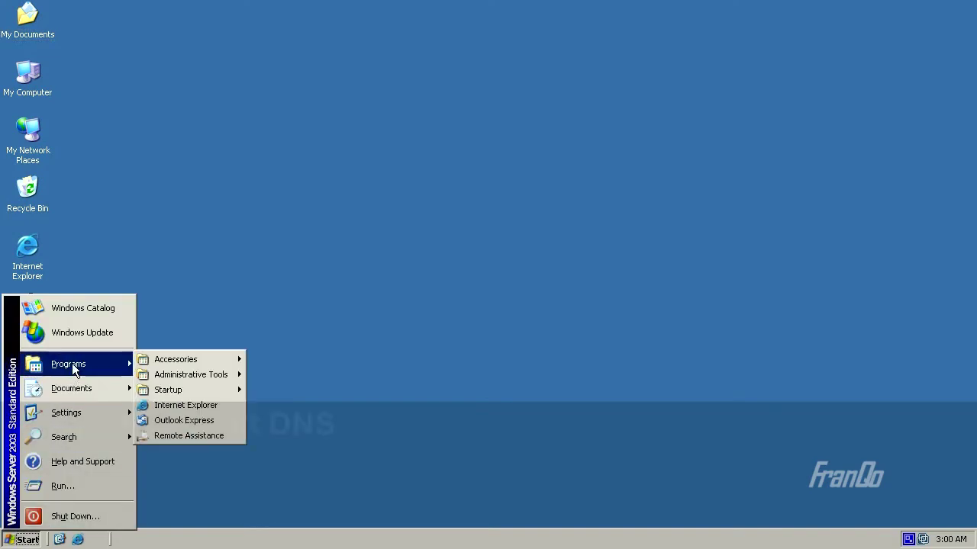
pyautogui.moveTo(195, 376)
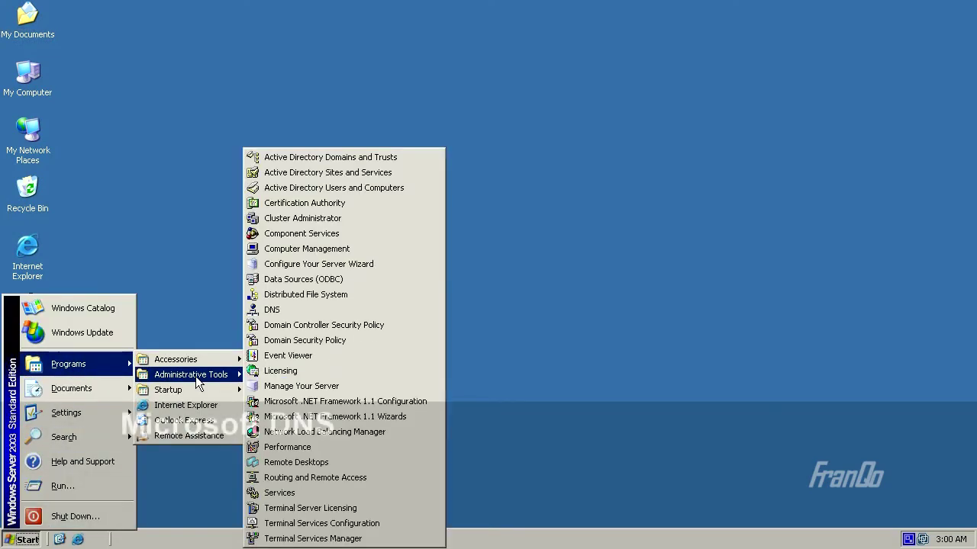
pyautogui.click(370, 310)
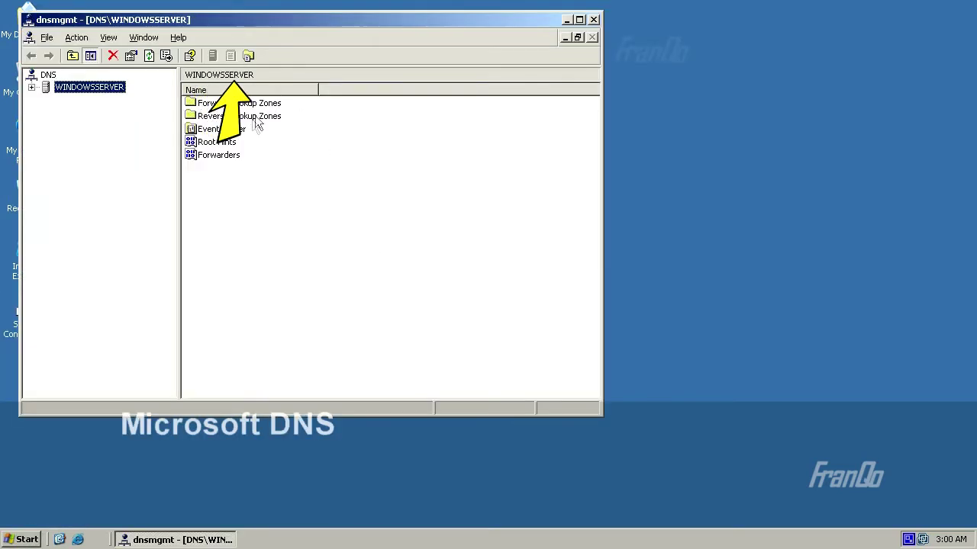
# Expand WINDOWSSERVER's lookup zones, open ad.local, and select the windowsserver Host (A) record at 192.168.200.200
pyautogui.click(31, 88)
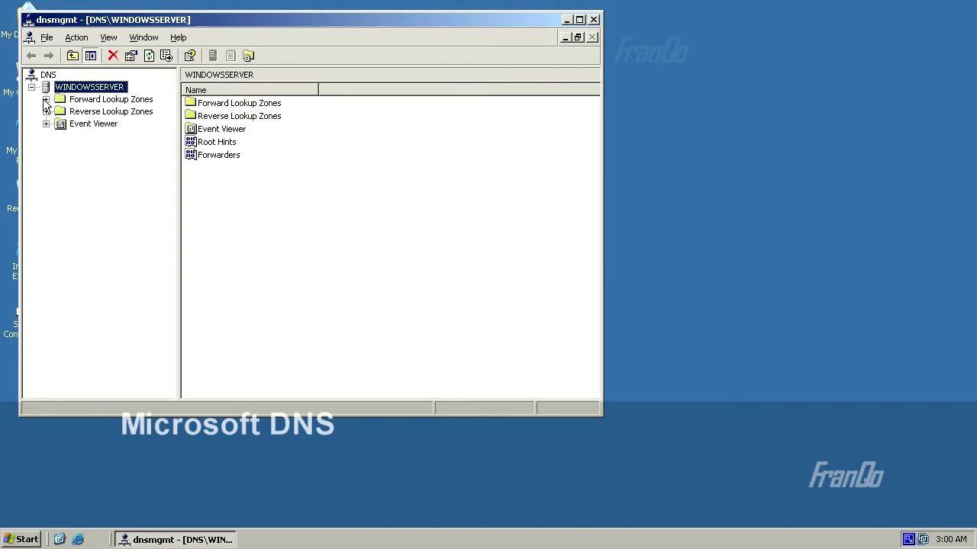
pyautogui.click(46, 100)
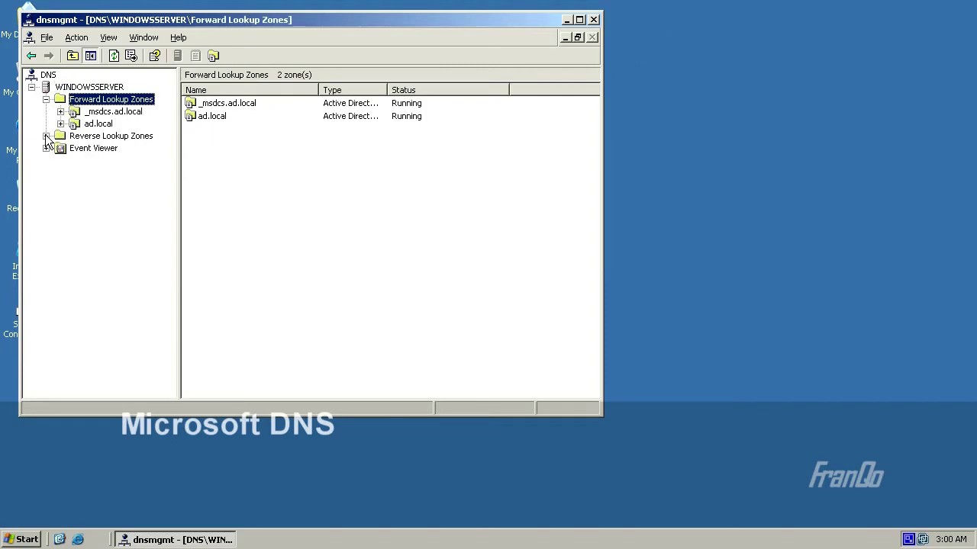
pyautogui.click(46, 136)
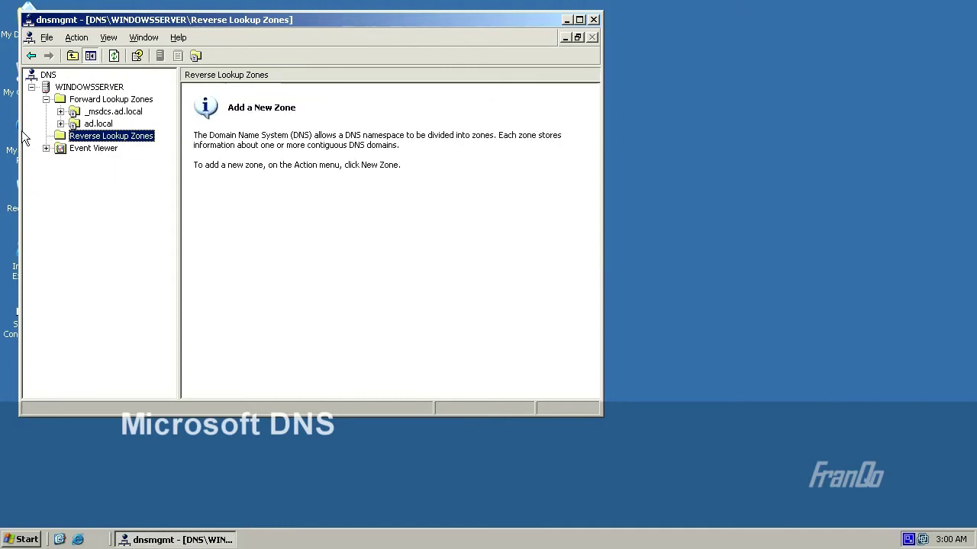
pyautogui.click(100, 123)
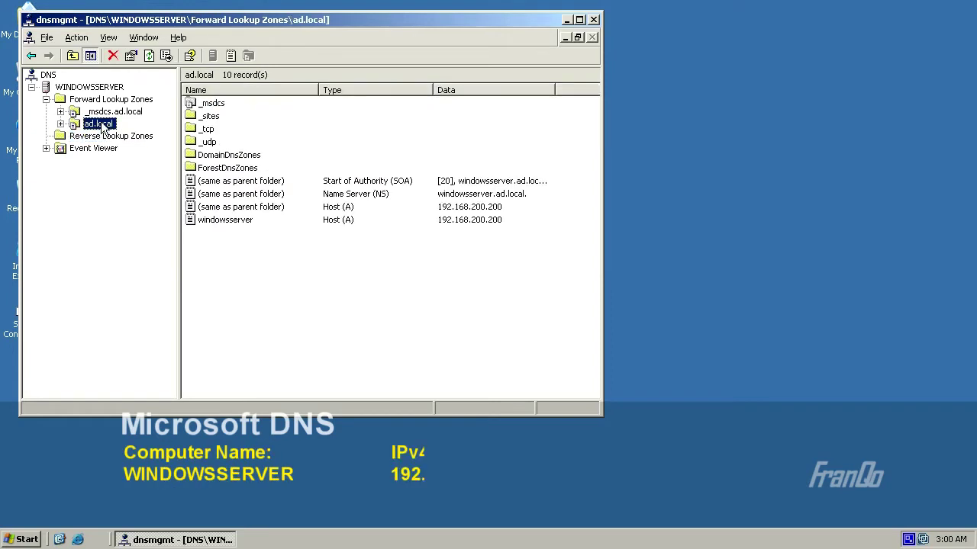
pyautogui.click(300, 249)
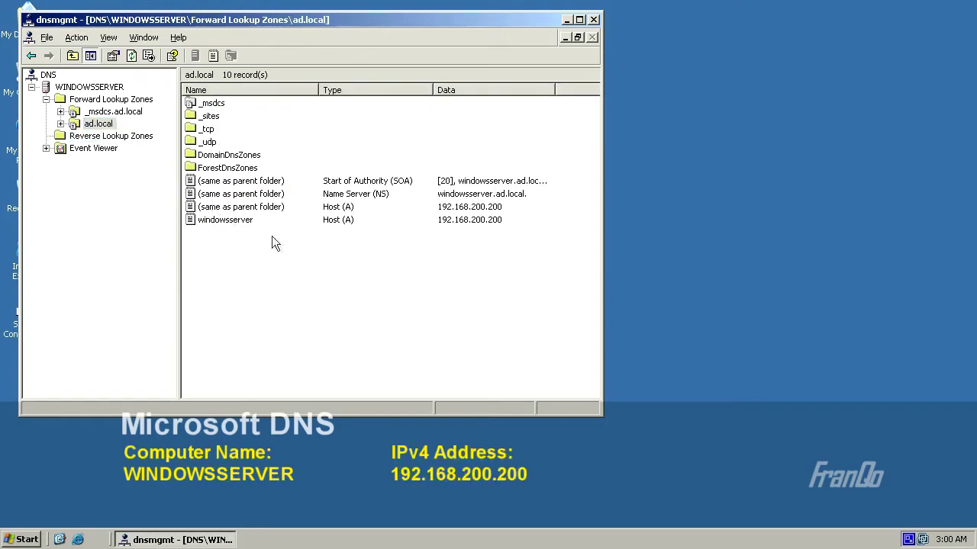
pyautogui.click(248, 221)
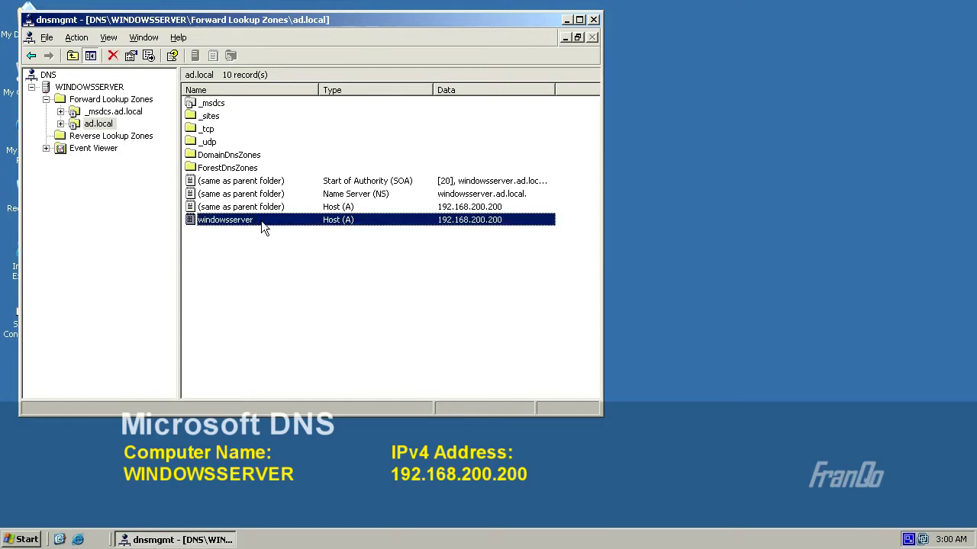
# Enable 'Update associated pointer (PTR) record' on the windowsserver host record and apply it
pyautogui.doubleClick(261, 220)
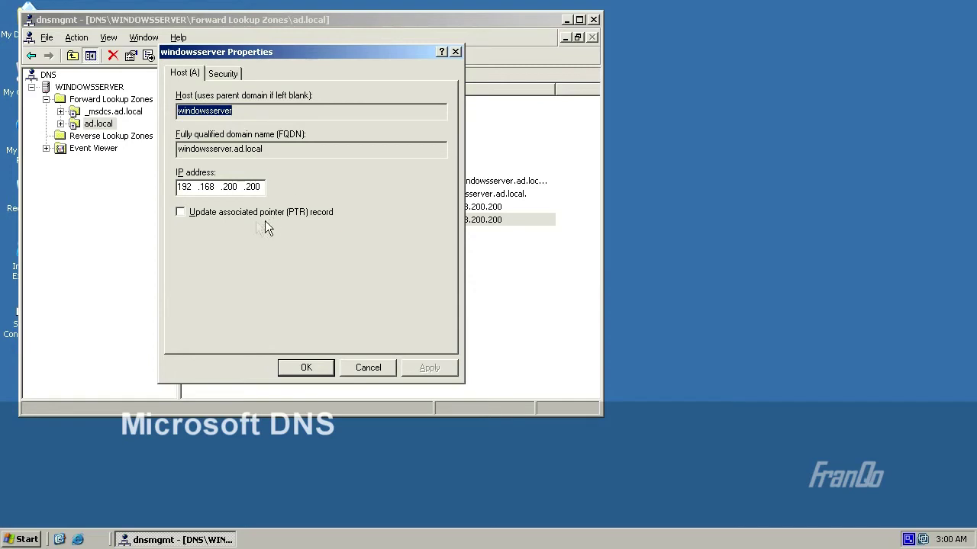
pyautogui.click(178, 212)
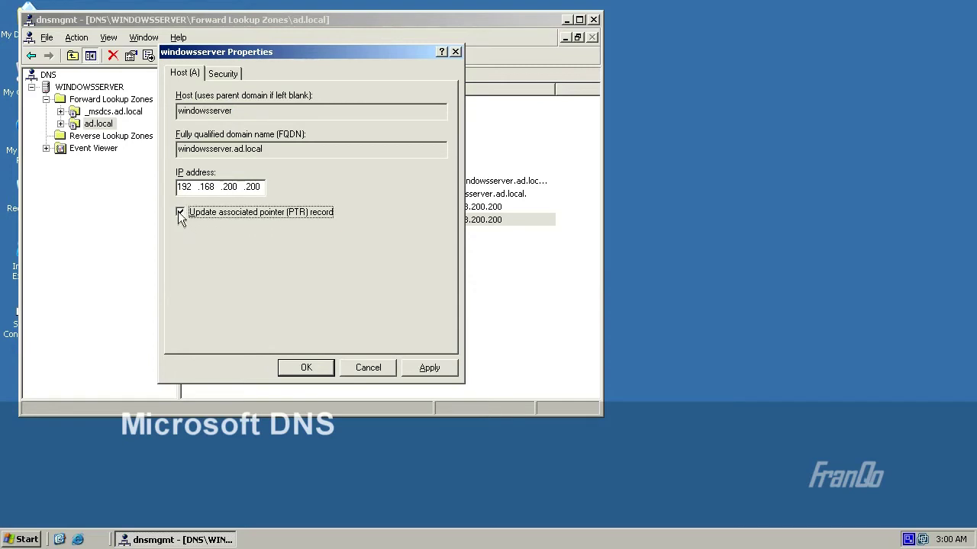
pyautogui.click(309, 367)
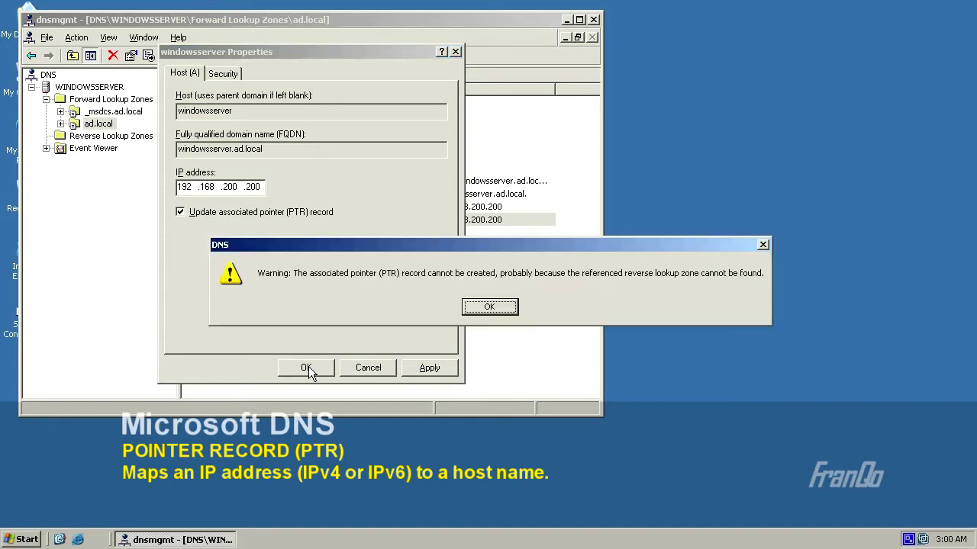
# Dismiss the missing reverse lookup zone warning and select WINDOWSSERVER in the console tree
pyautogui.click(487, 307)
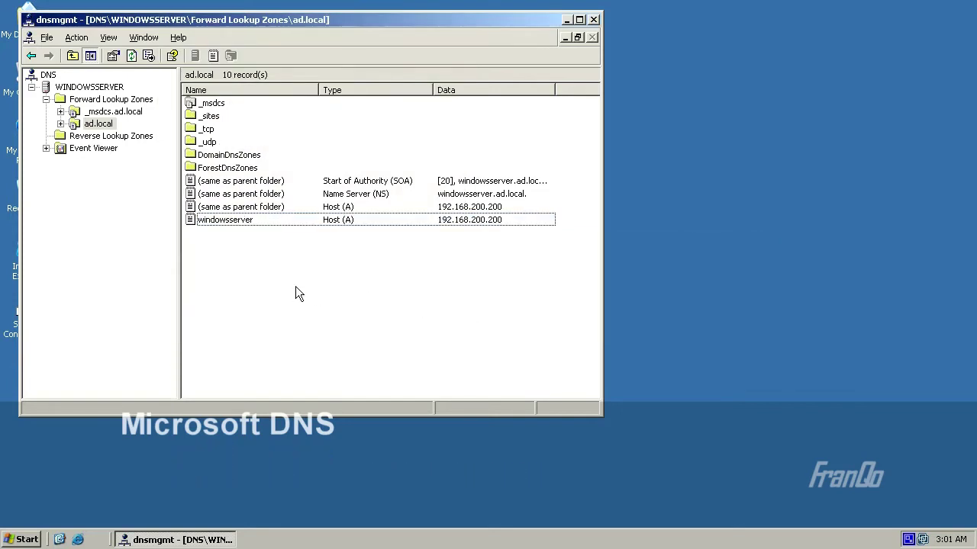
pyautogui.click(98, 90)
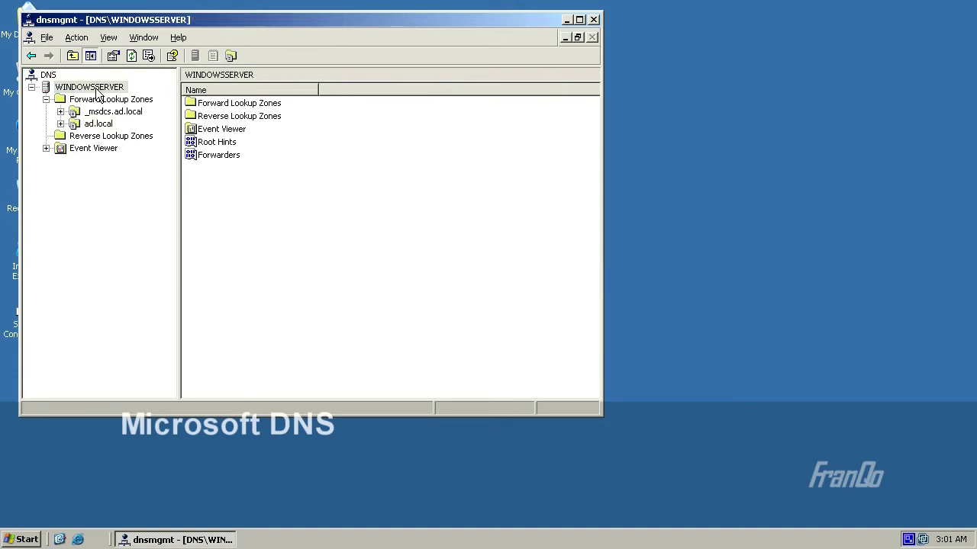
pyautogui.rightClick(97, 88)
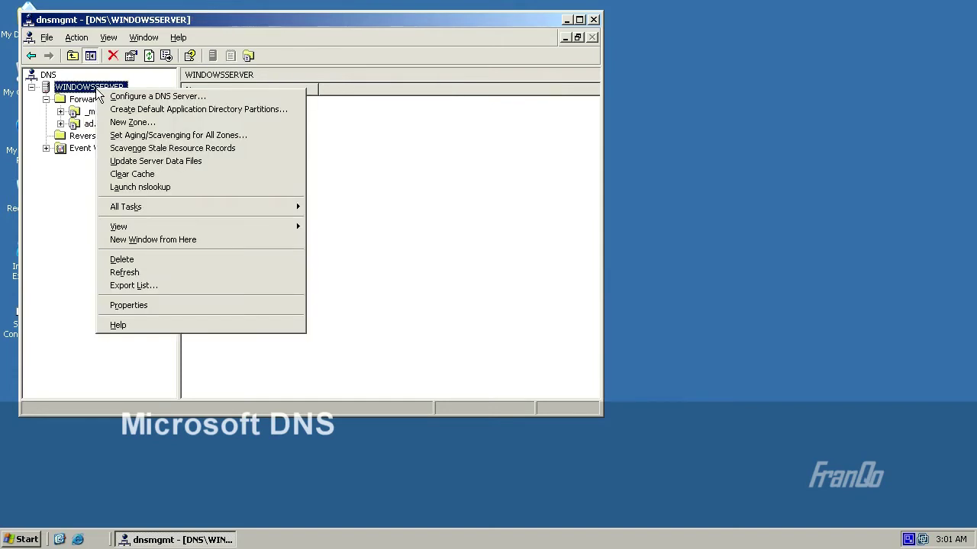
pyautogui.click(214, 188)
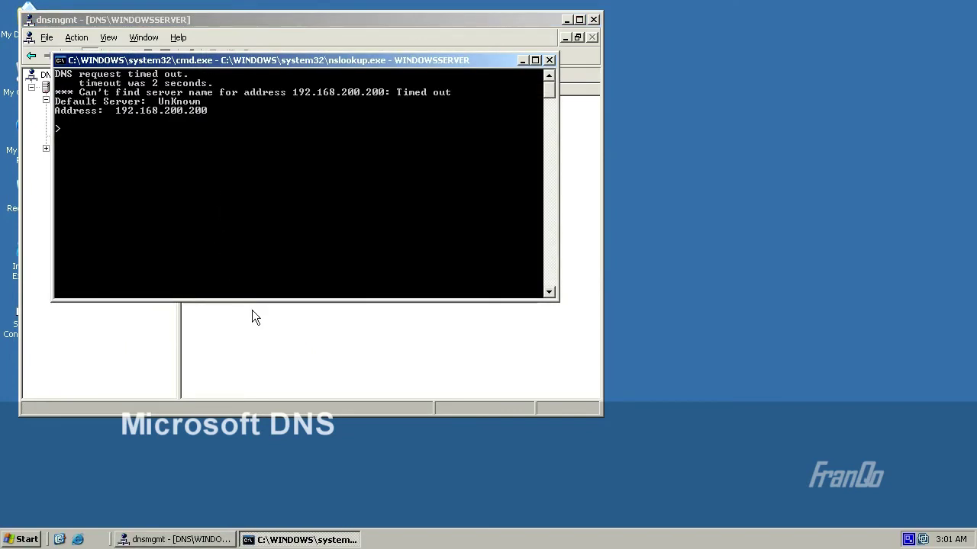
pyautogui.write('windowsserver')
pyautogui.press('Return')
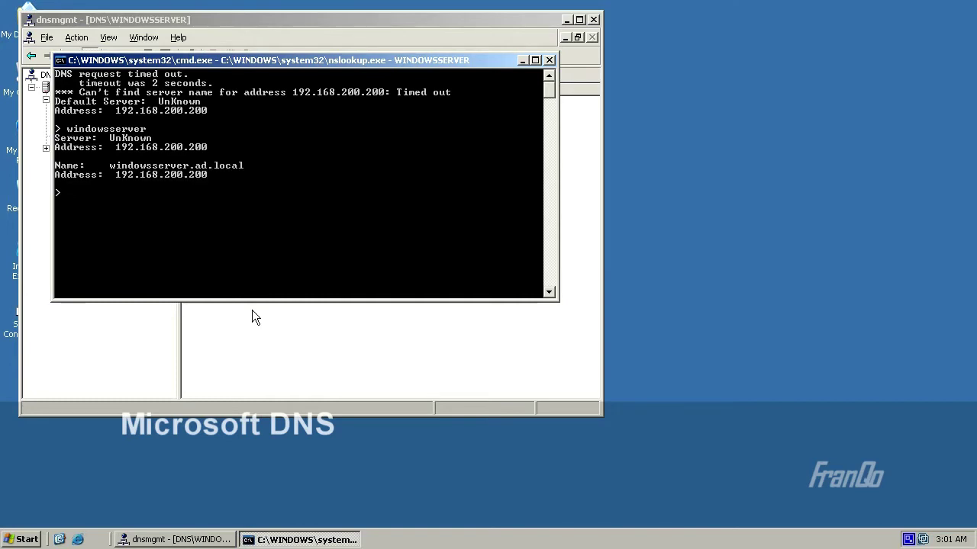
pyautogui.write('192.168.200.200')
pyautogui.press('Return')
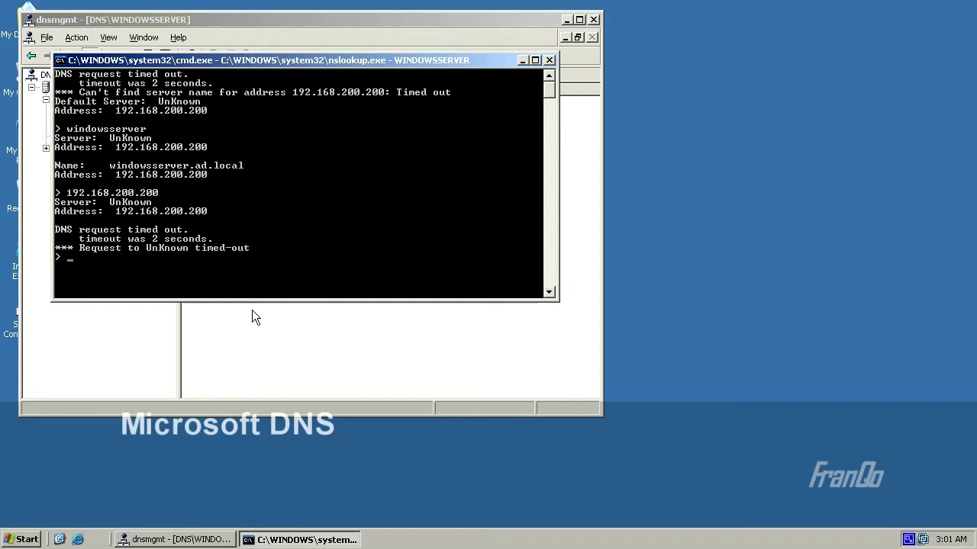
pyautogui.write('exit')
pyautogui.press('Return')
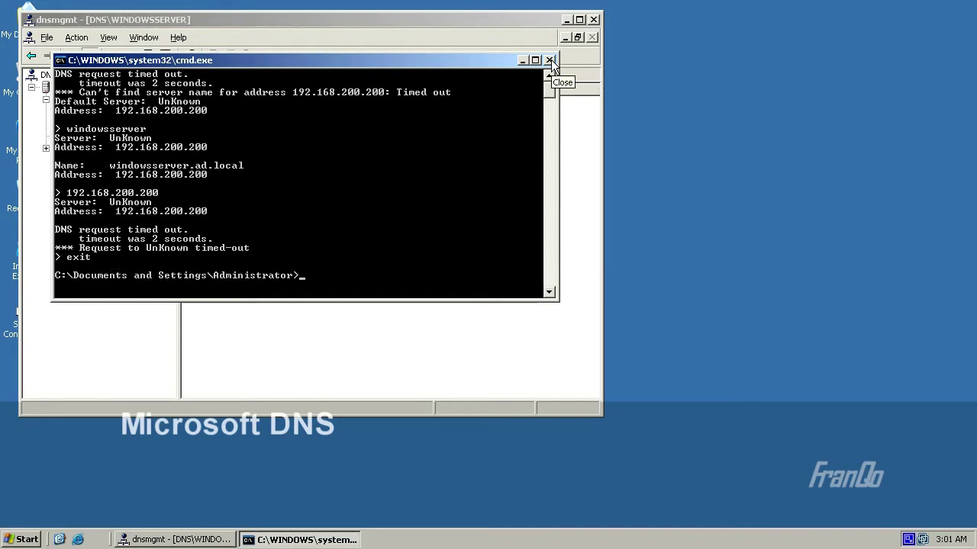
pyautogui.click(549, 59)
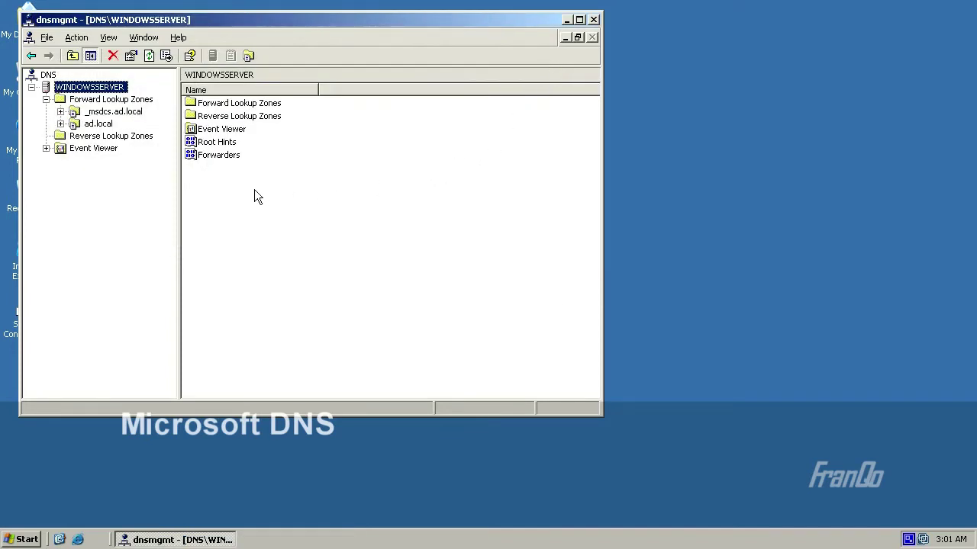
# Start the New Zone wizard from the Reverse Lookup Zones folder
pyautogui.click(254, 191)
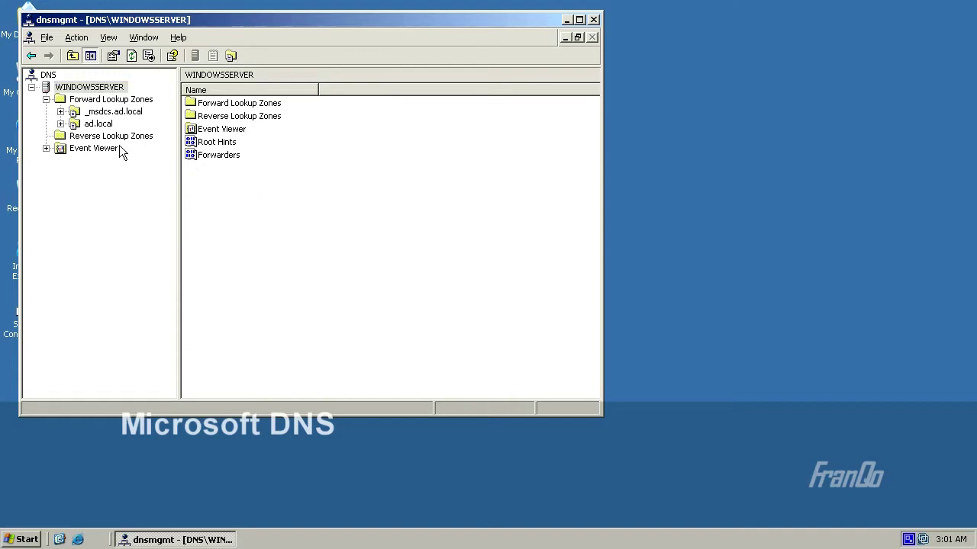
pyautogui.click(96, 137)
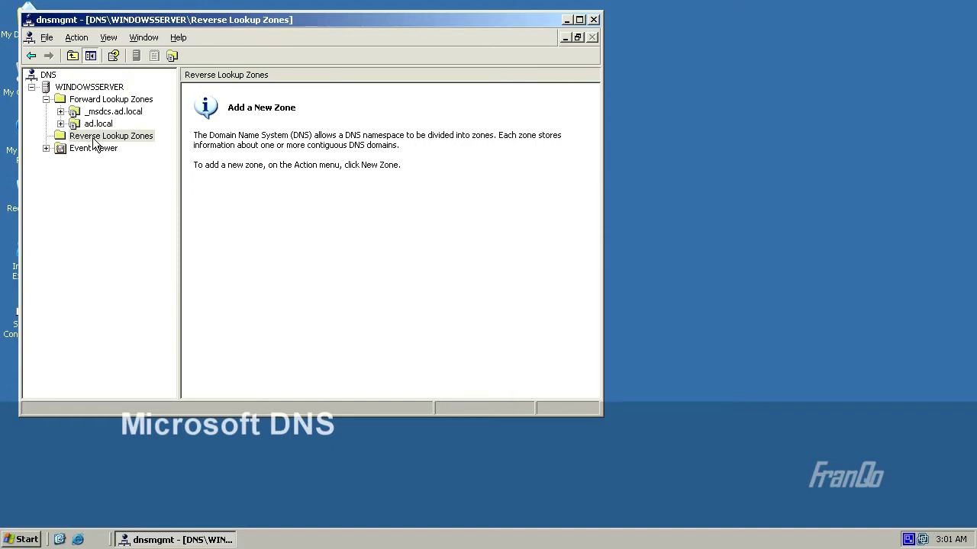
pyautogui.rightClick(96, 142)
pyautogui.click(159, 146)
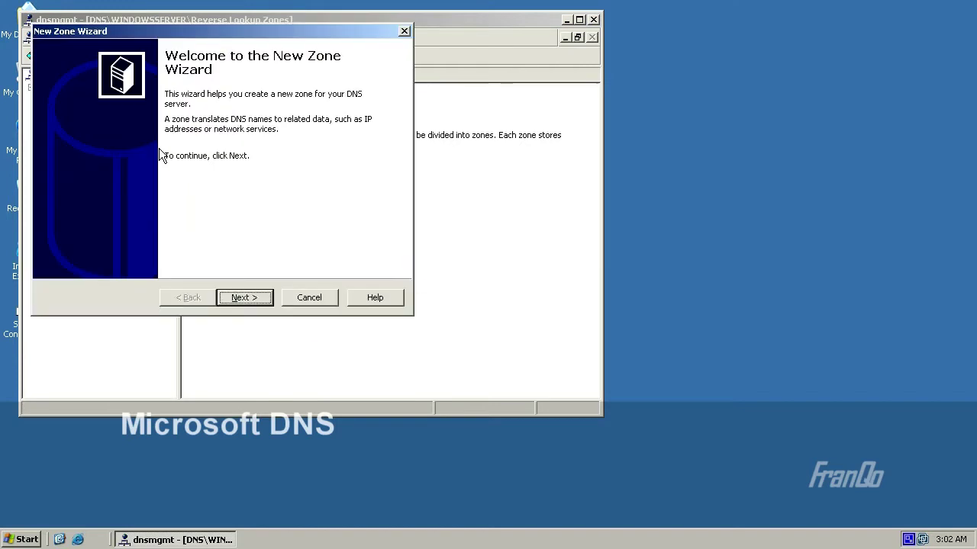
# Choose an Active Directory-stored primary zone replicating to all domain controllers in ad.local
pyautogui.click(253, 298)
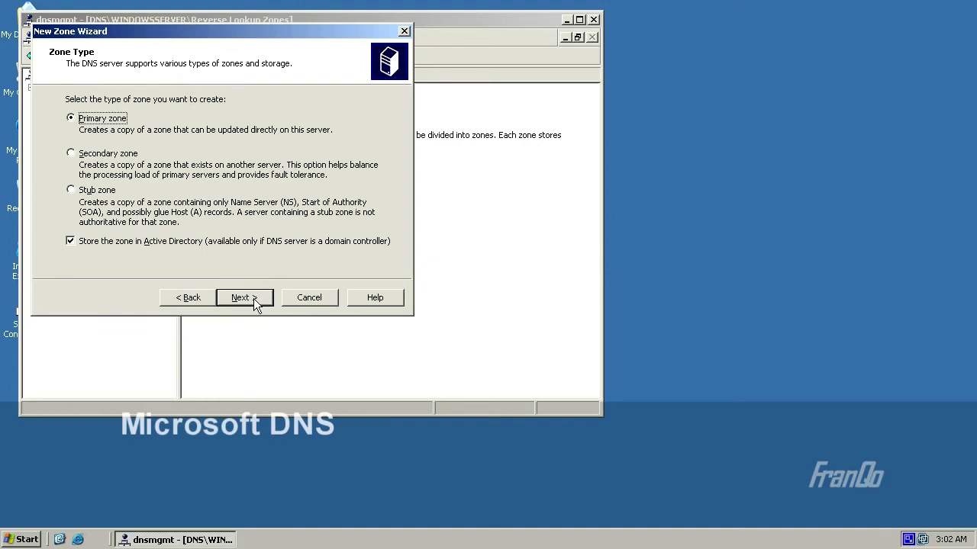
pyautogui.click(253, 299)
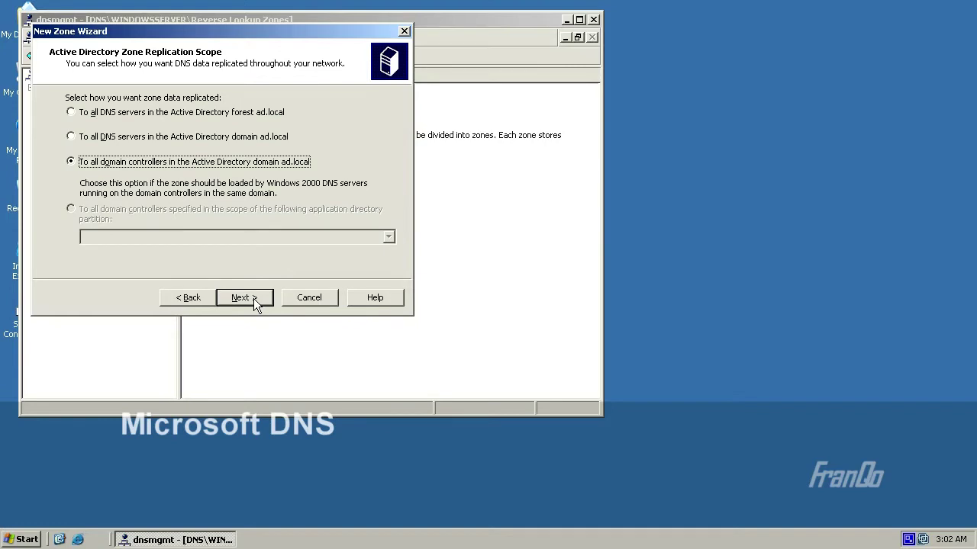
pyautogui.click(254, 298)
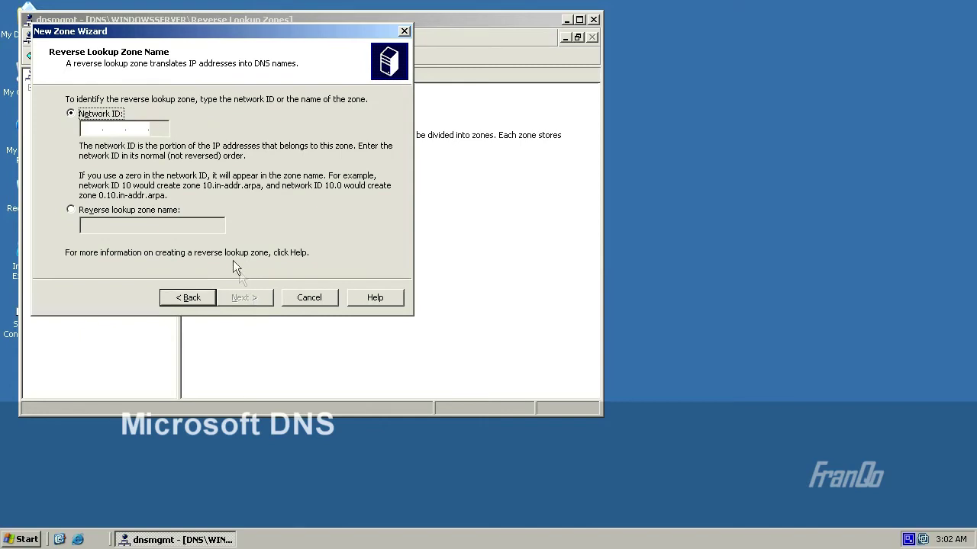
# Enter network ID 192.168.200, keep secure-only dynamic updates, and finish the New Zone wizard
pyautogui.click(92, 128)
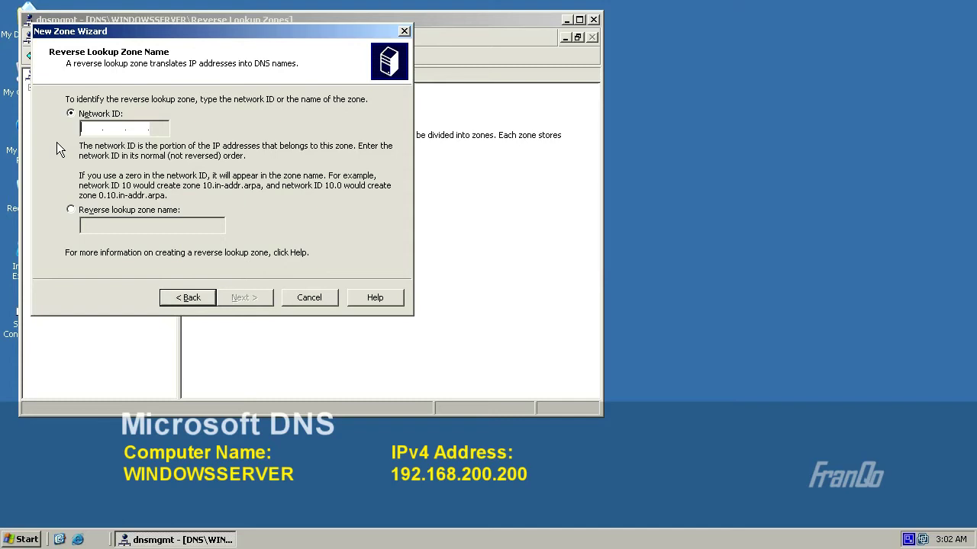
pyautogui.write('192.')
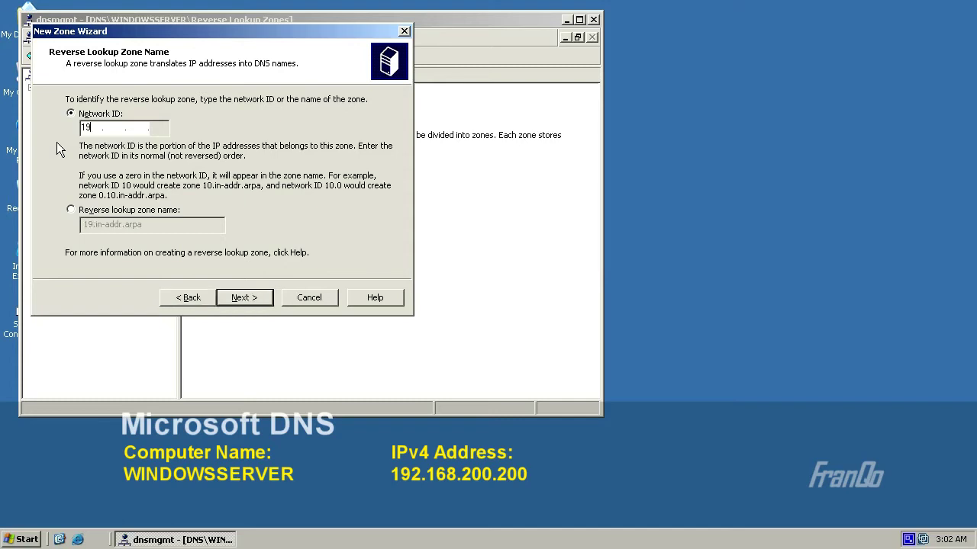
pyautogui.write('168.200')
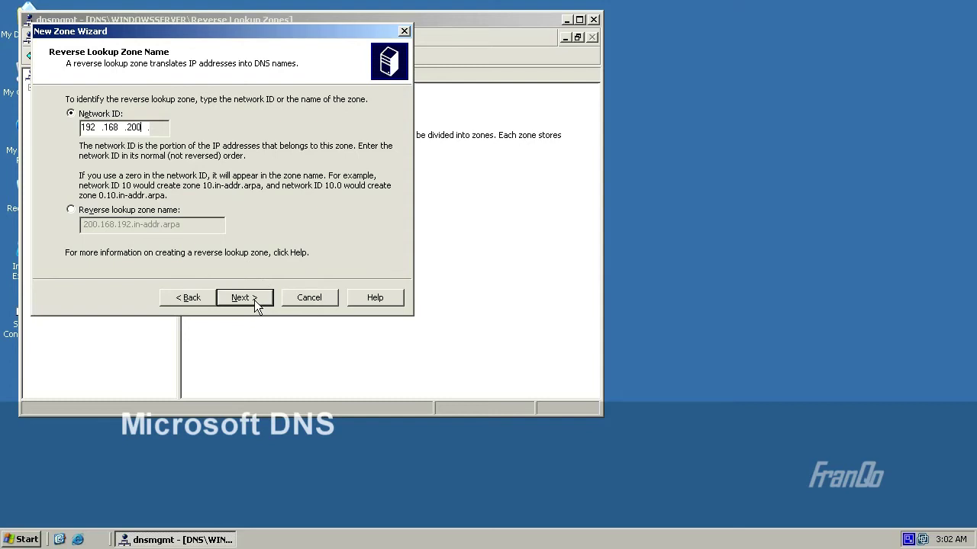
pyautogui.click(254, 299)
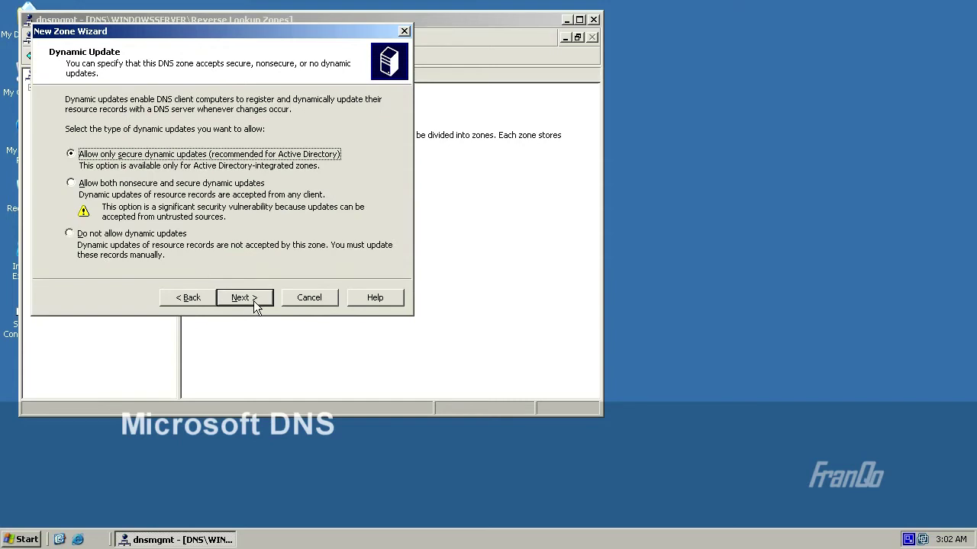
pyautogui.click(254, 304)
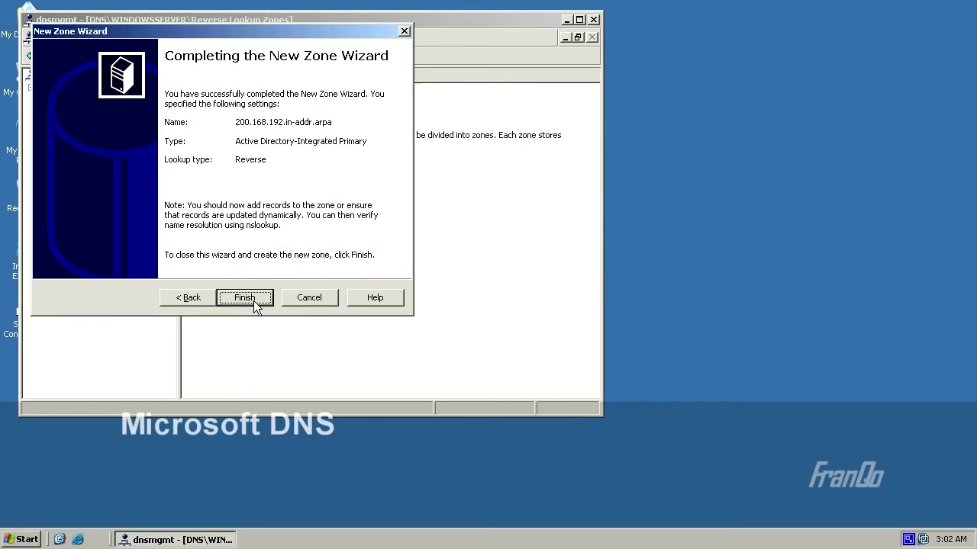
pyautogui.click(253, 301)
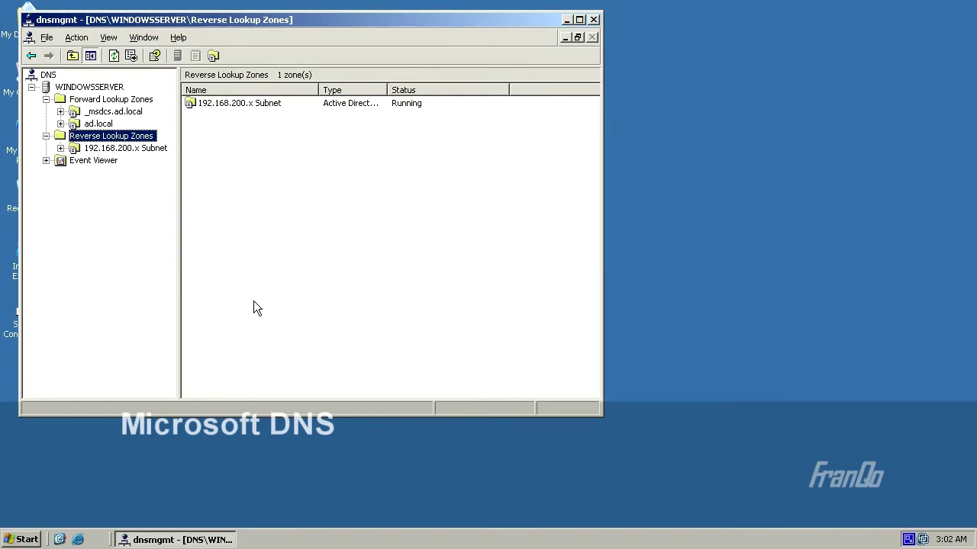
# Open the properties of the windowsserver Host (A) record in the ad.local zone
pyautogui.press('Down')
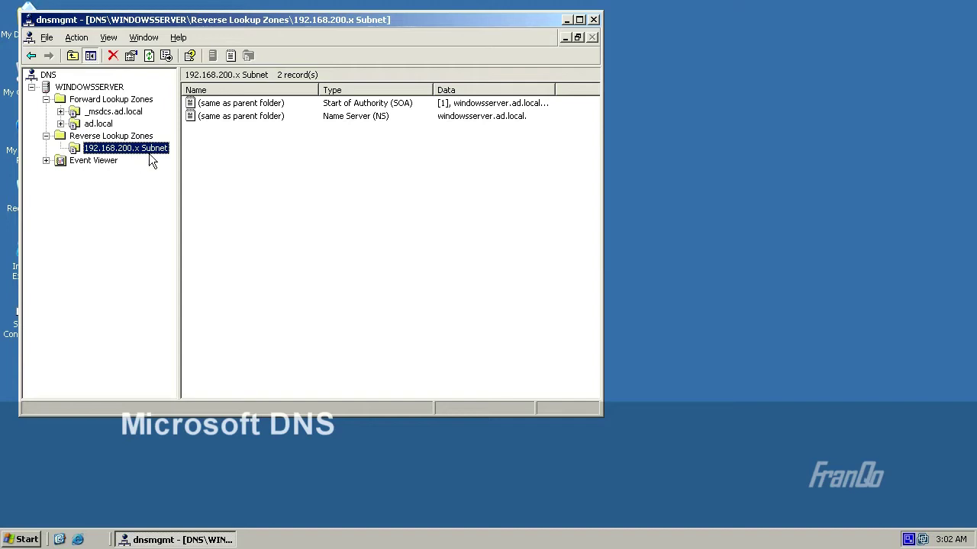
pyautogui.click(106, 127)
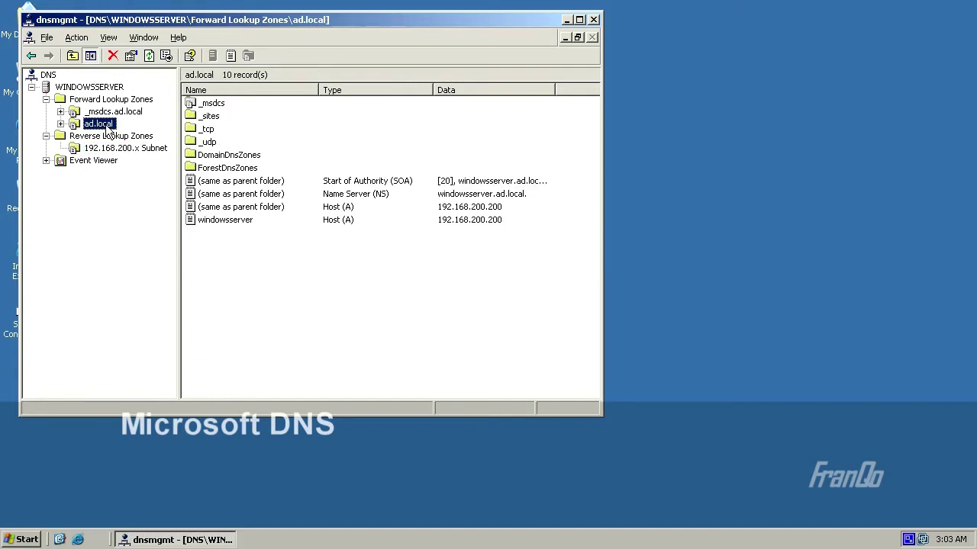
pyautogui.click(229, 238)
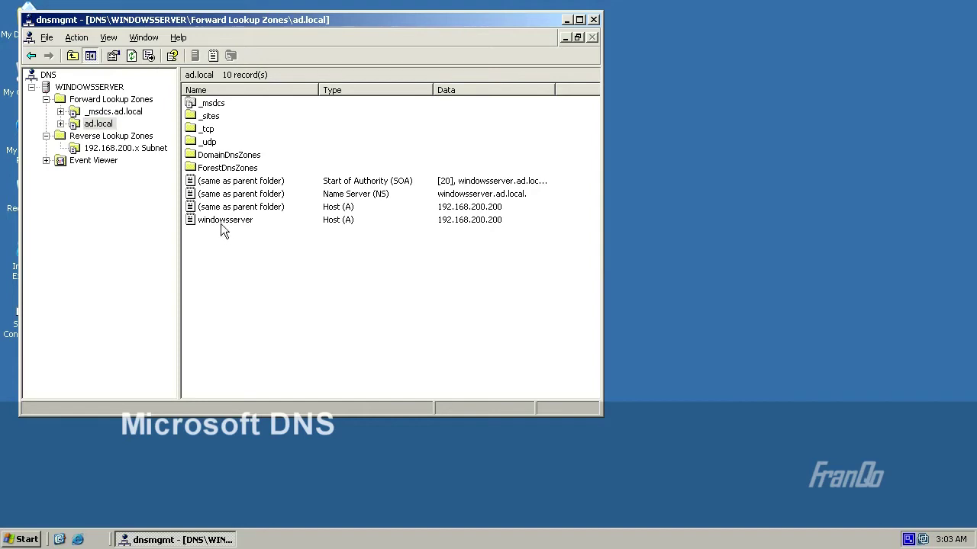
pyautogui.click(219, 220)
pyautogui.doubleClick(229, 221)
# Enable 'Update associated pointer (PTR) record' for windowsserver, save, and check the 192.168.200.x Subnet zone
pyautogui.click(54, 192)
pyautogui.click(55, 193)
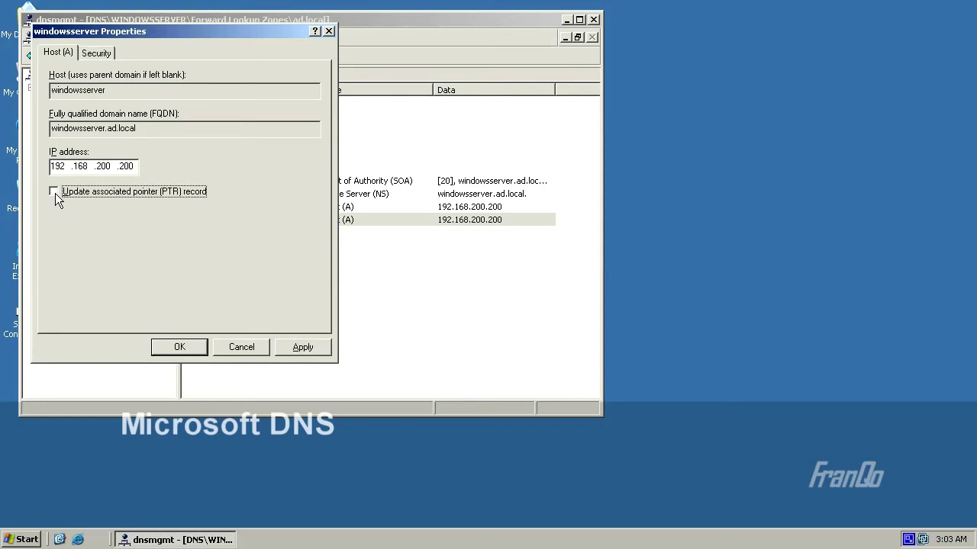
pyautogui.click(302, 347)
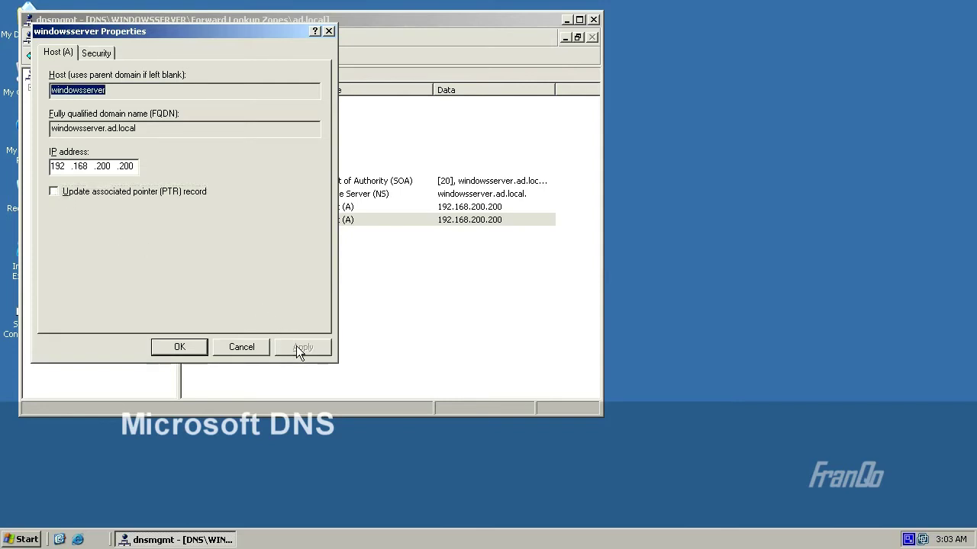
pyautogui.click(55, 191)
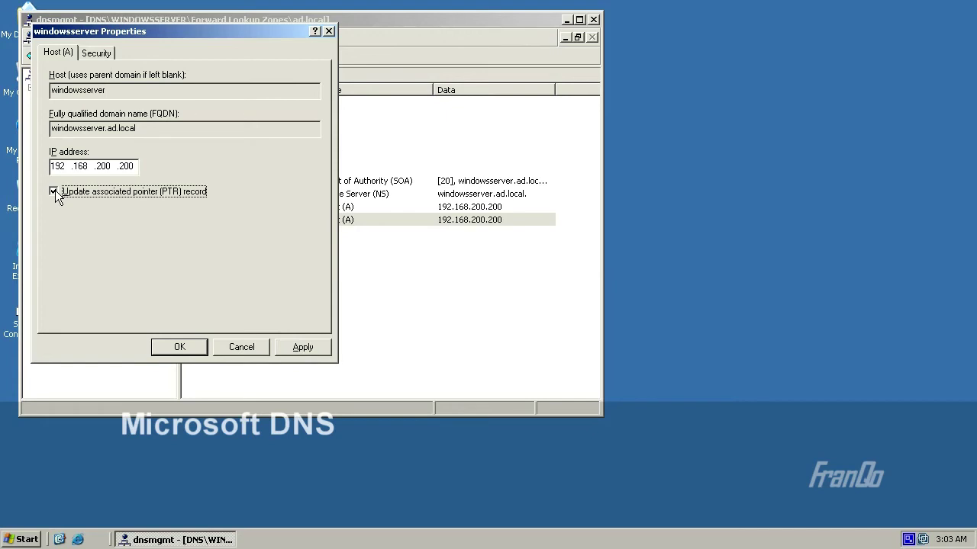
pyautogui.click(179, 347)
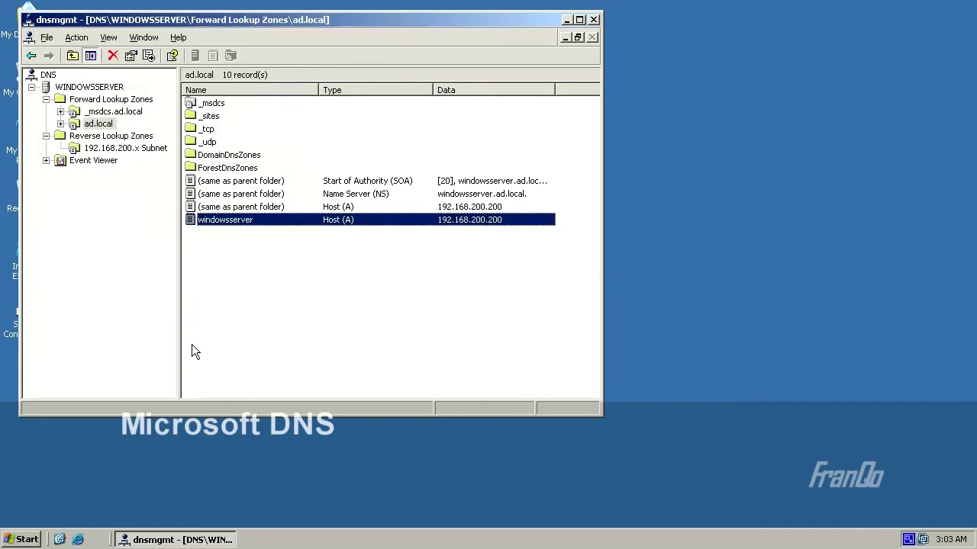
pyautogui.click(106, 150)
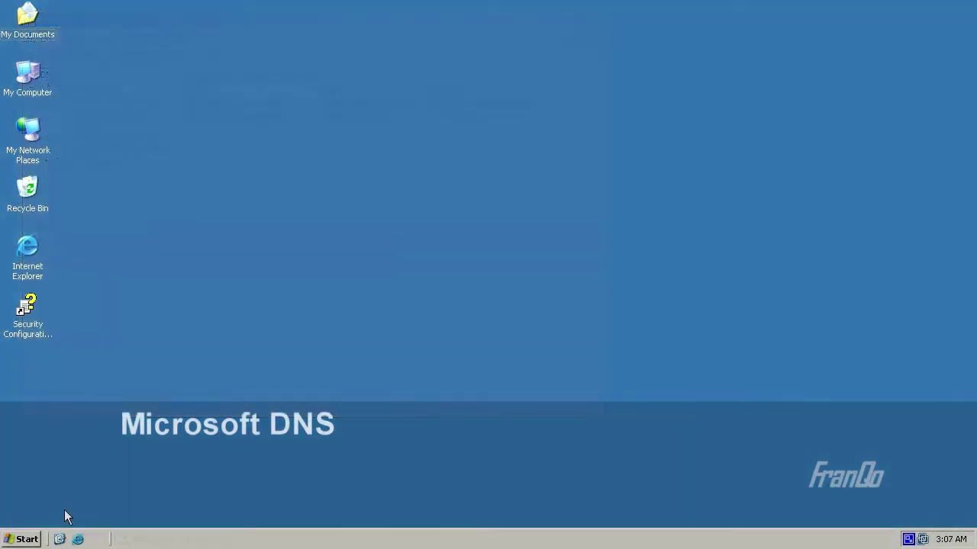
# Relaunch the DNS console via Start > Programs > Administrative Tools > DNS
pyautogui.click(23, 539)
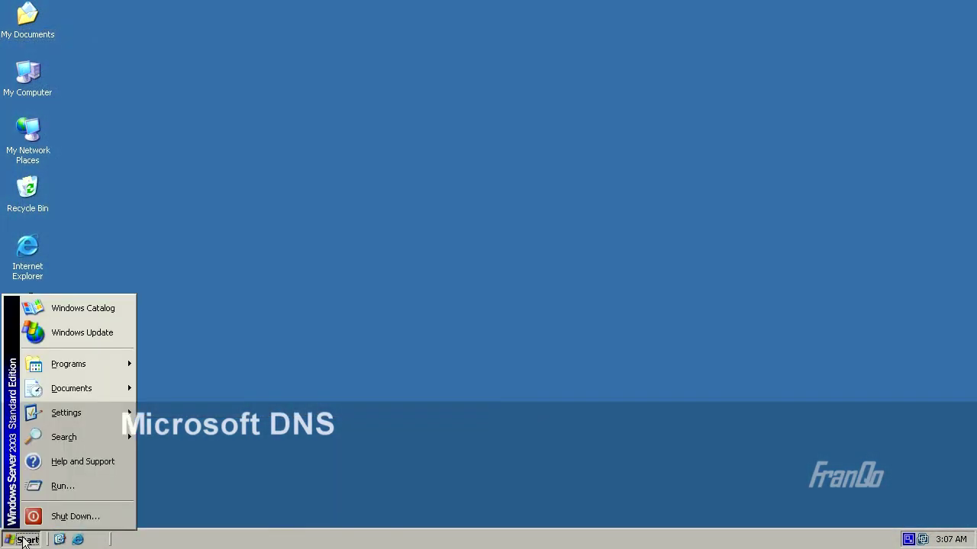
pyautogui.moveTo(93, 367)
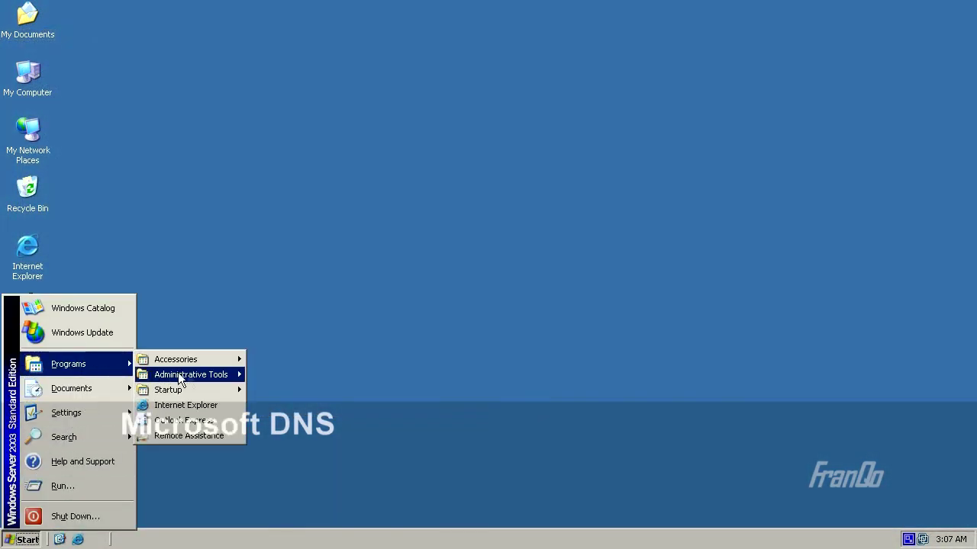
pyautogui.moveTo(191, 373)
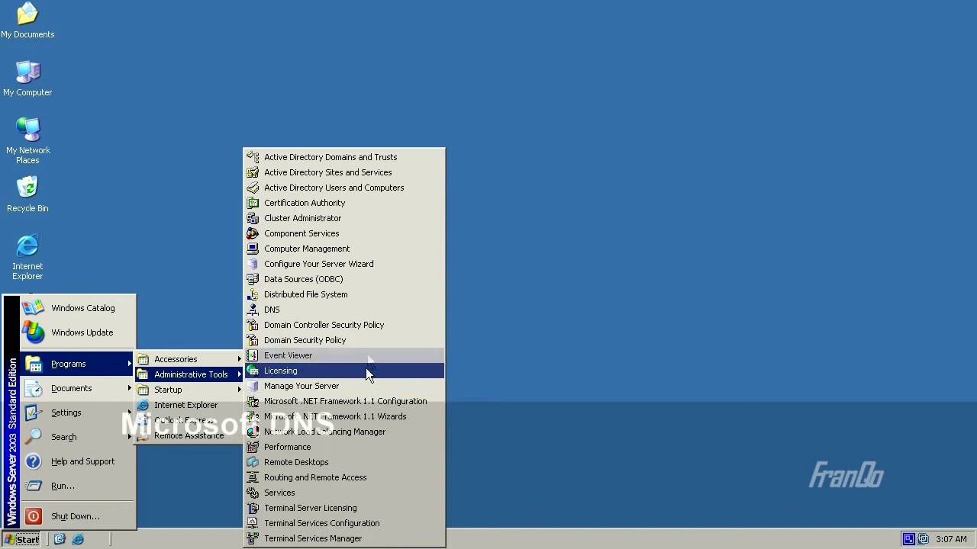
pyautogui.click(375, 312)
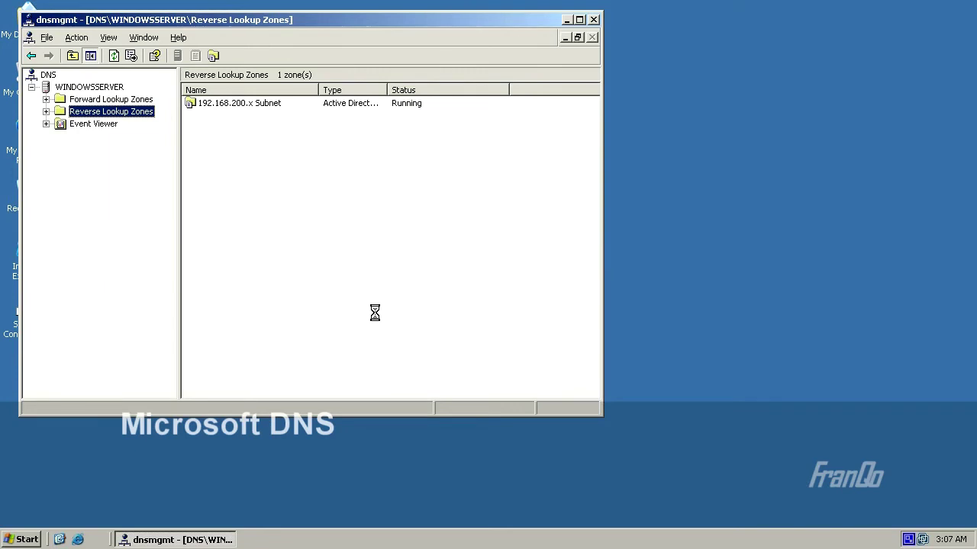
# Open the 192.168.200.200 PTR record in the 192.168.200.x Subnet zone to view its properties
pyautogui.doubleClick(59, 100)
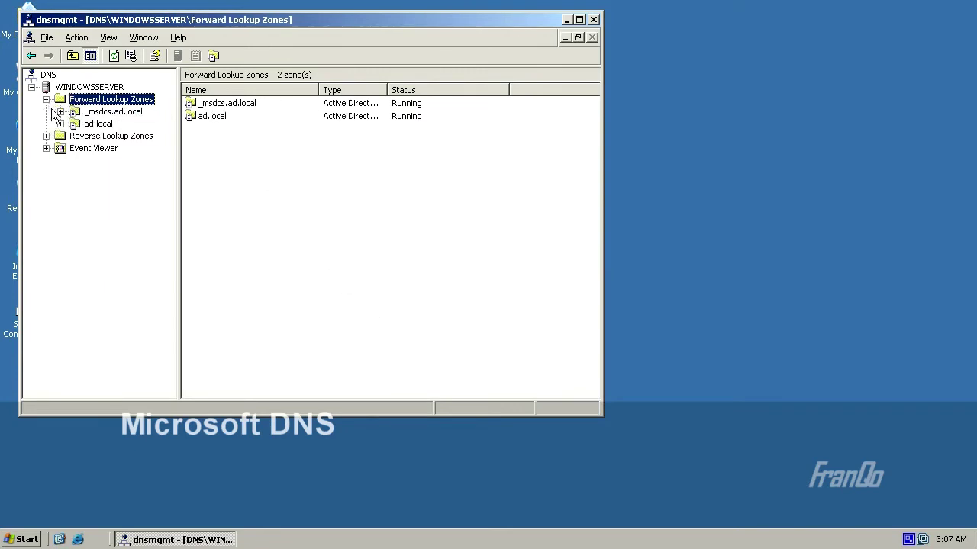
pyautogui.click(94, 125)
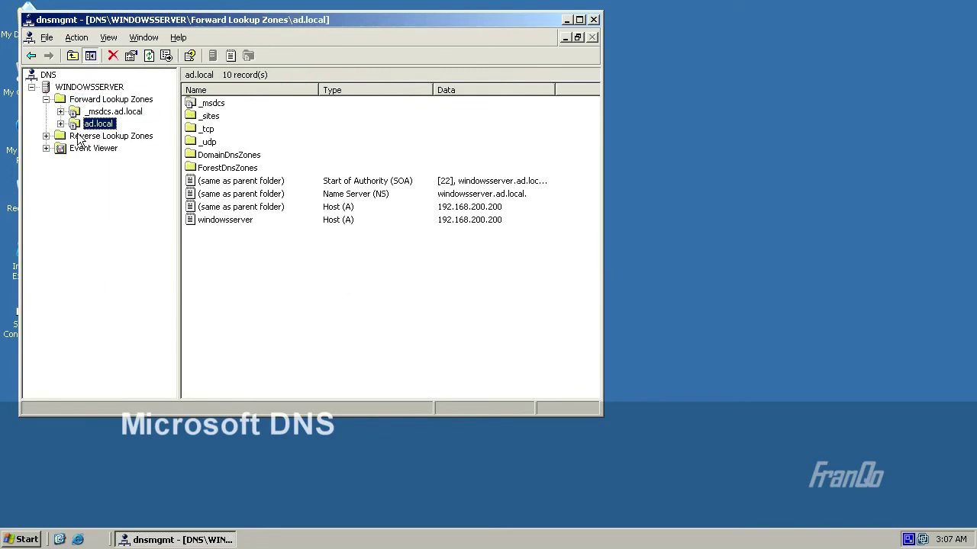
pyautogui.click(46, 136)
pyautogui.click(100, 150)
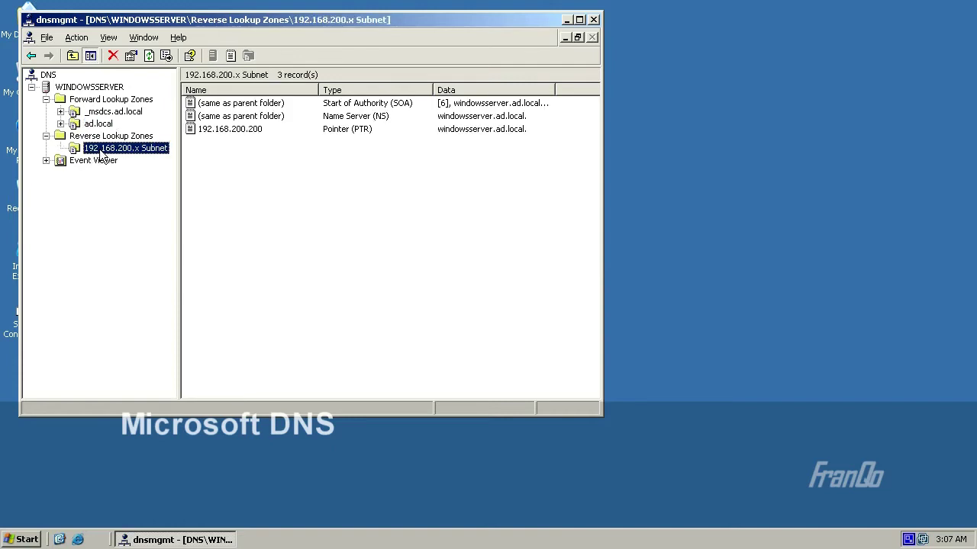
pyautogui.click(221, 130)
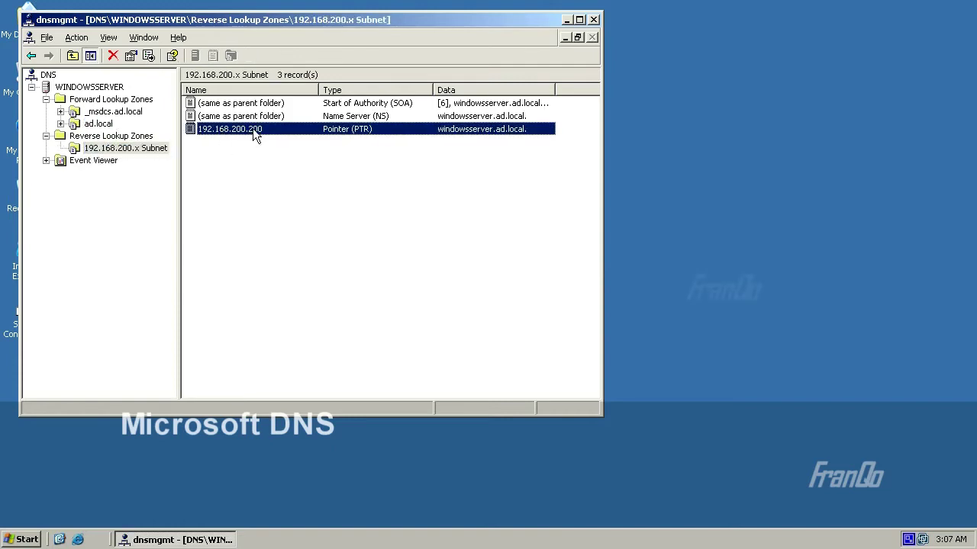
pyautogui.press('Return')
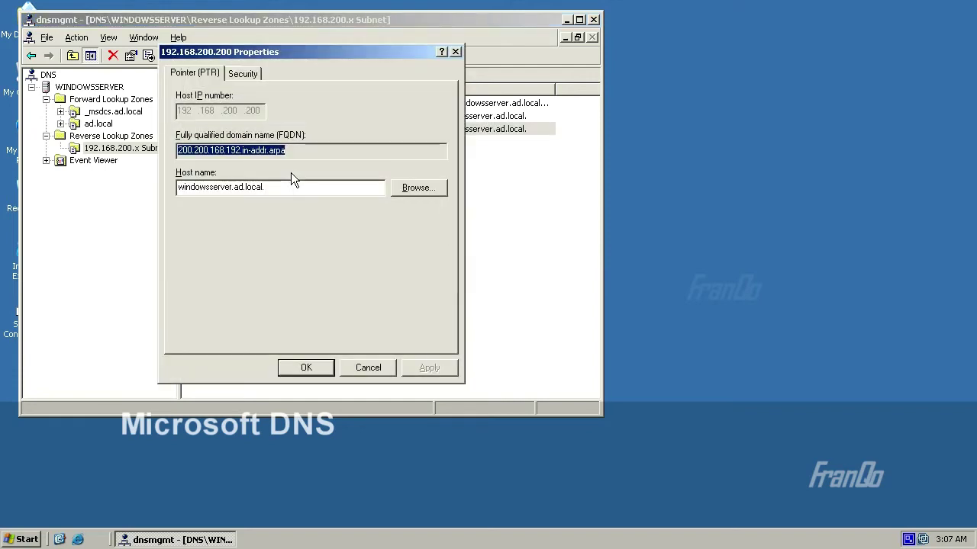
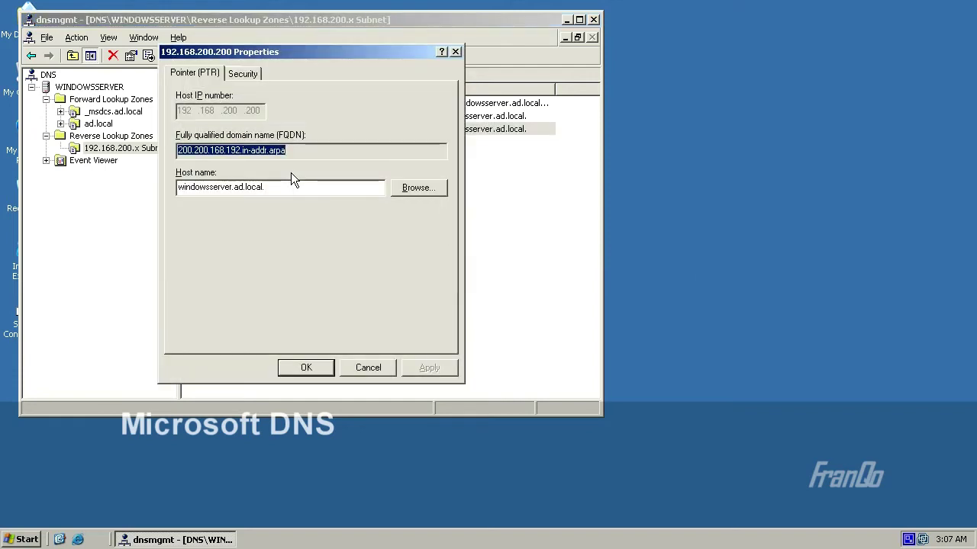
# Add host record linuxserver at 192.168.200.201 to ad.local with a PTR, then view the reverse zone
pyautogui.click(369, 369)
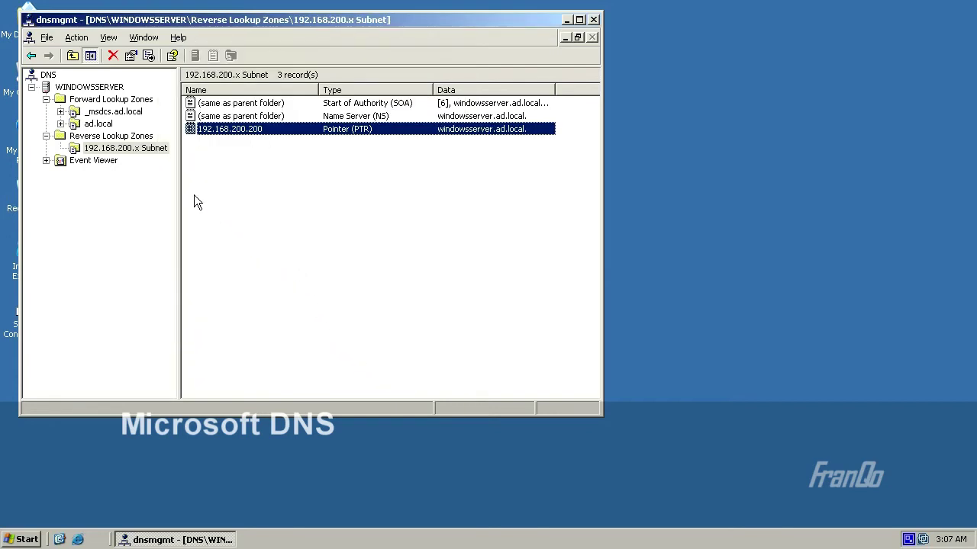
pyautogui.click(97, 125)
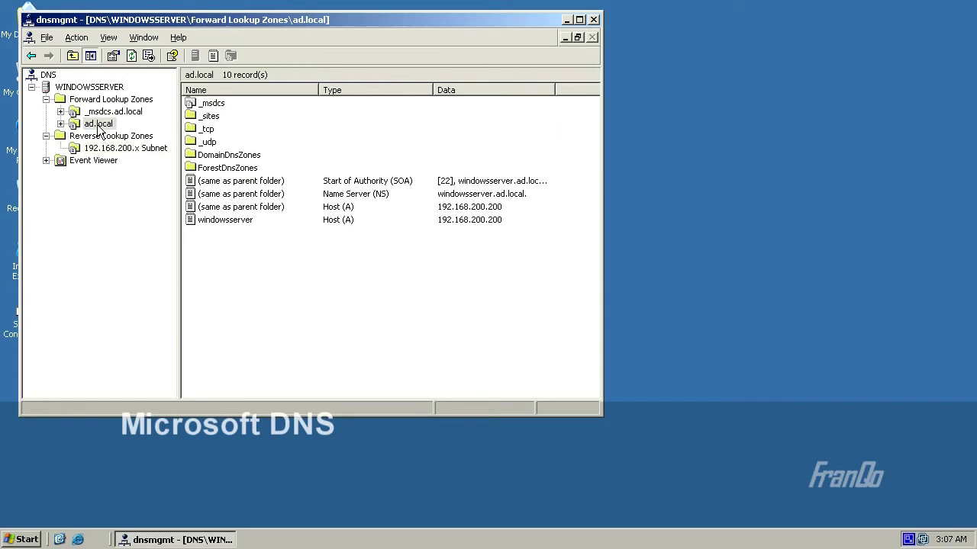
pyautogui.rightClick(226, 250)
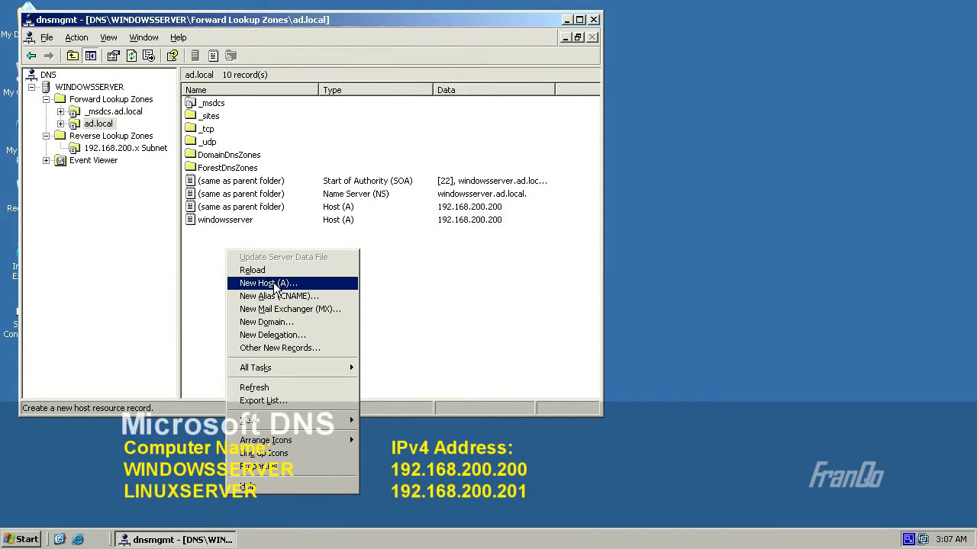
pyautogui.click(273, 283)
pyautogui.write('linuxserver')
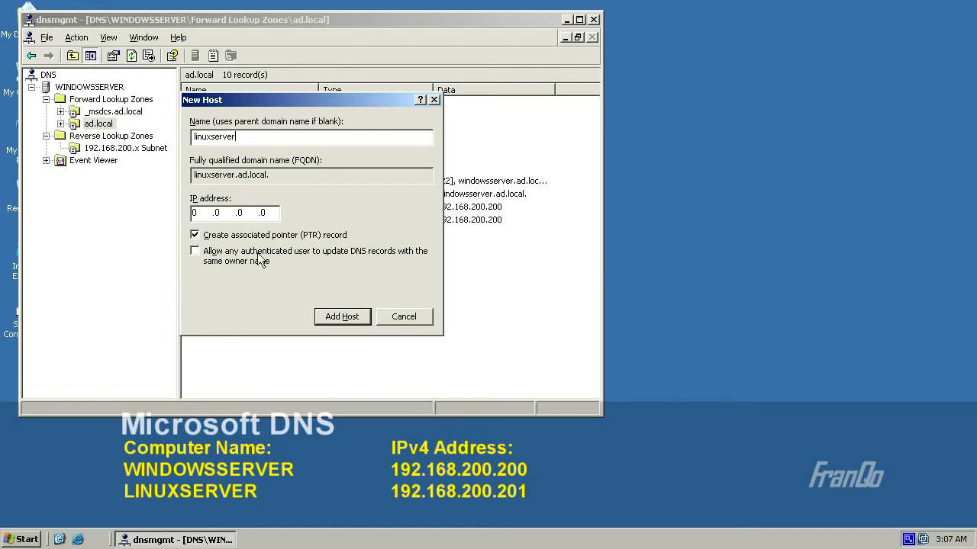
pyautogui.press('Tab')
pyautogui.write('192 .168 .200 .201')
pyautogui.click(348, 321)
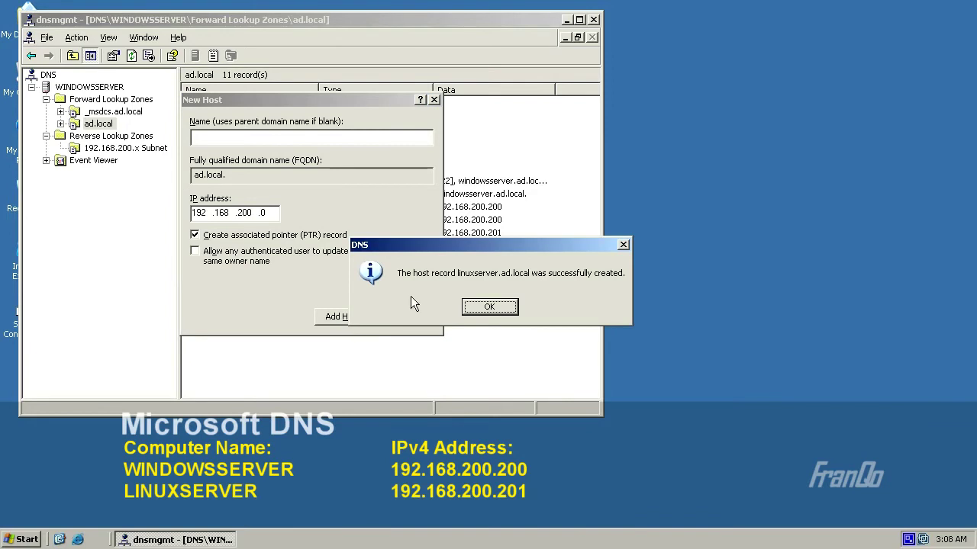
pyautogui.click(486, 308)
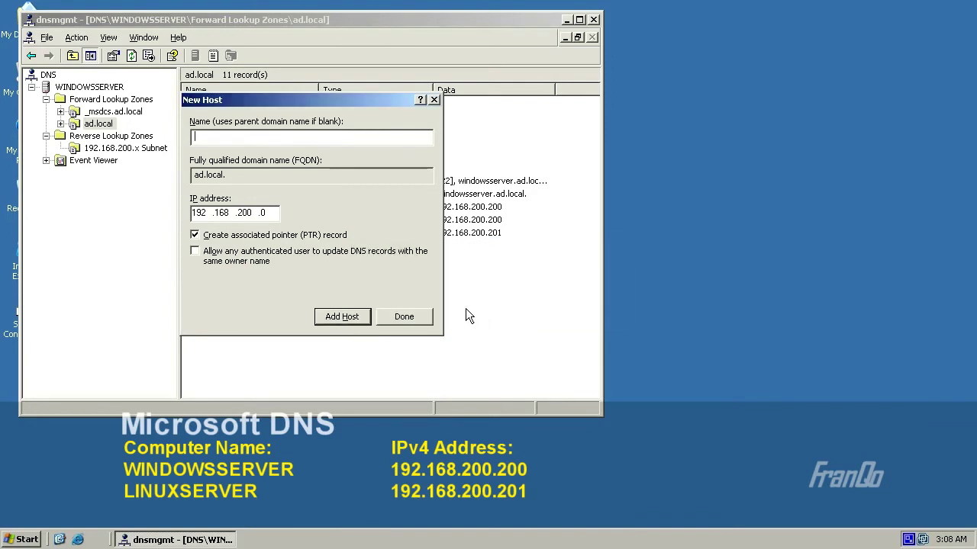
pyautogui.click(404, 317)
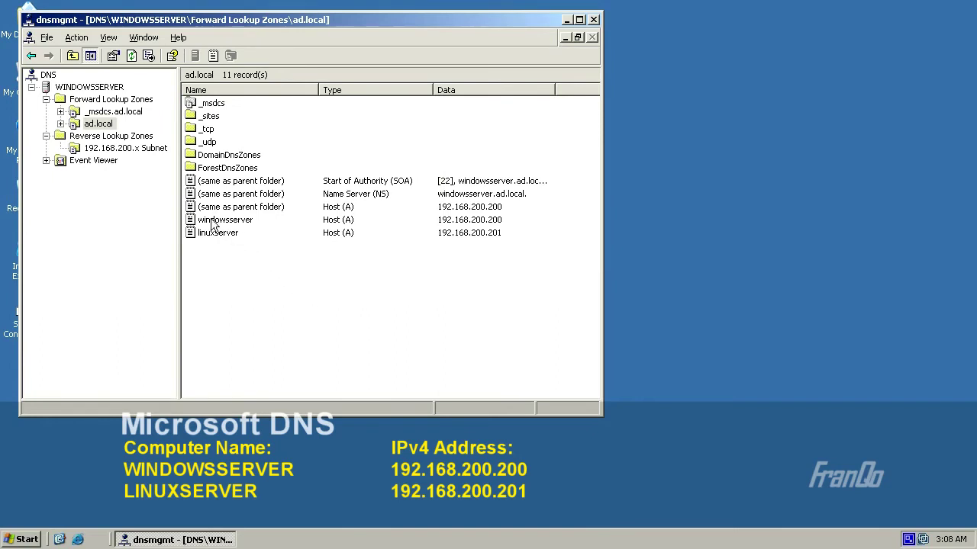
pyautogui.click(135, 149)
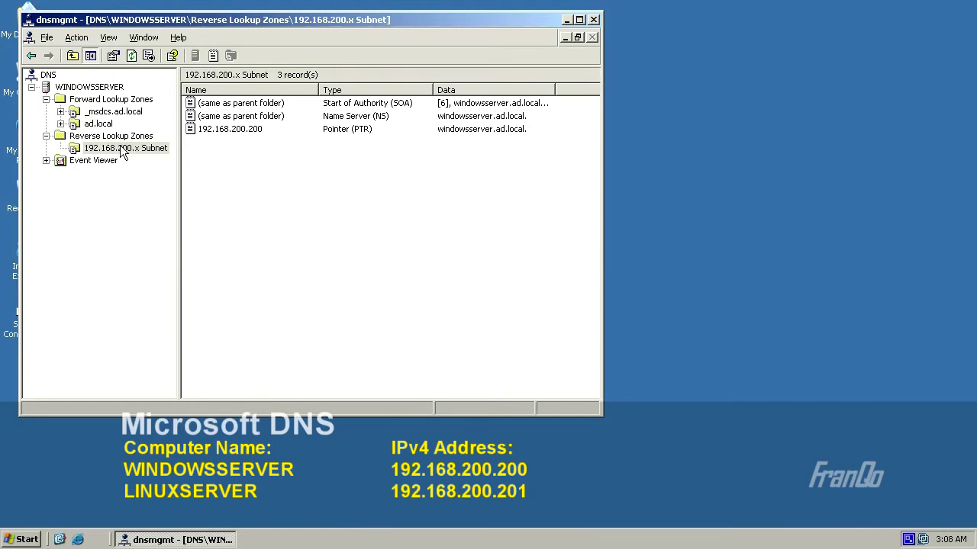
# Reload the 192.168.200.x Subnet reverse zone
pyautogui.rightClick(122, 152)
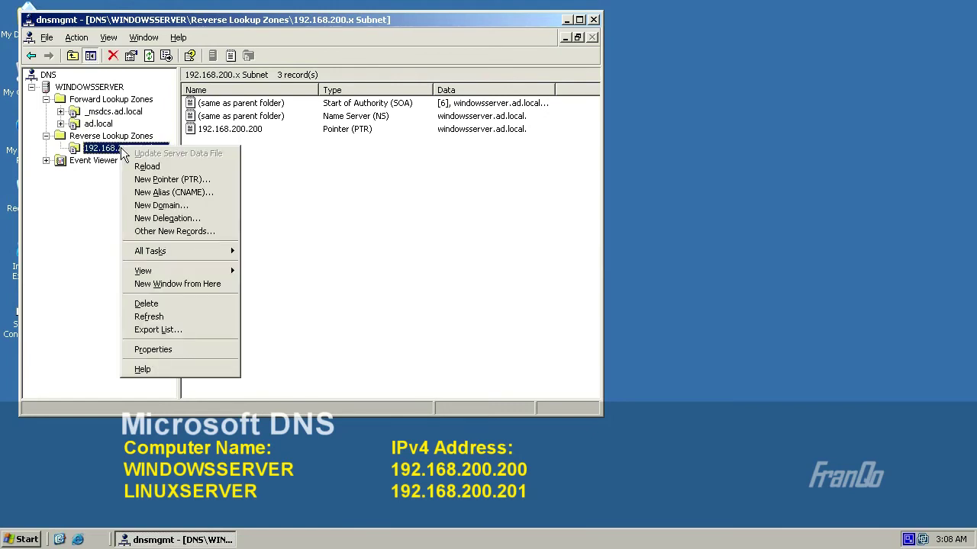
pyautogui.click(174, 166)
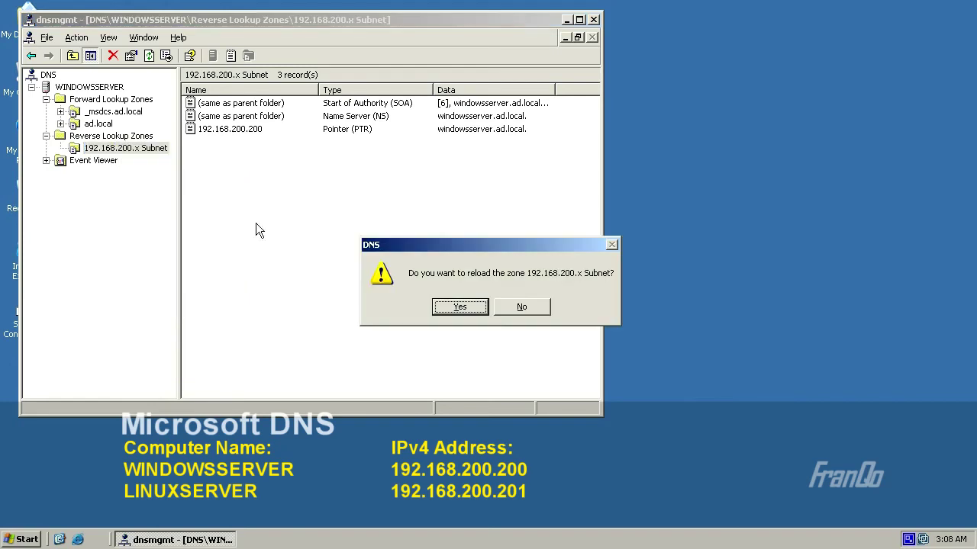
pyautogui.click(450, 313)
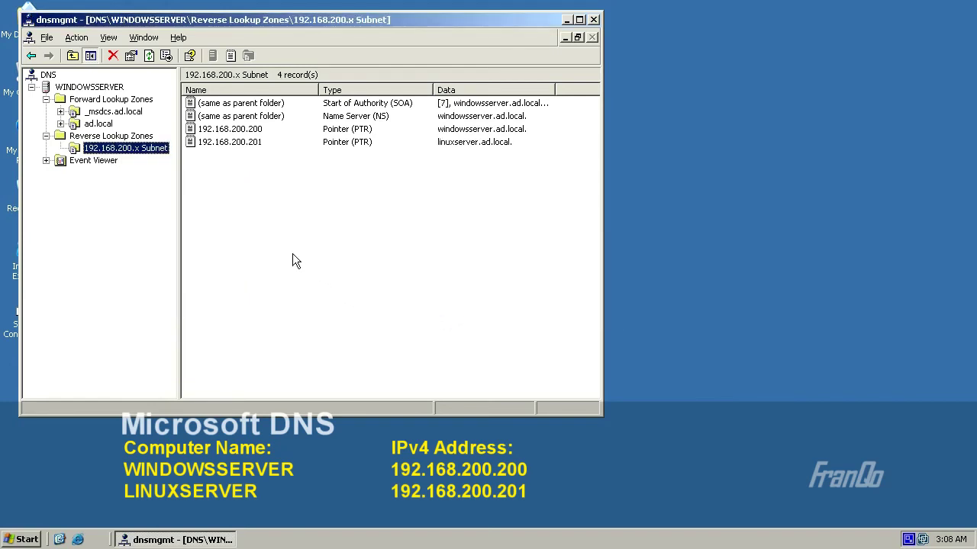
# Inspect the new 192.168.200.201 pointer record, then select the WINDOWSSERVER server
pyautogui.click(238, 144)
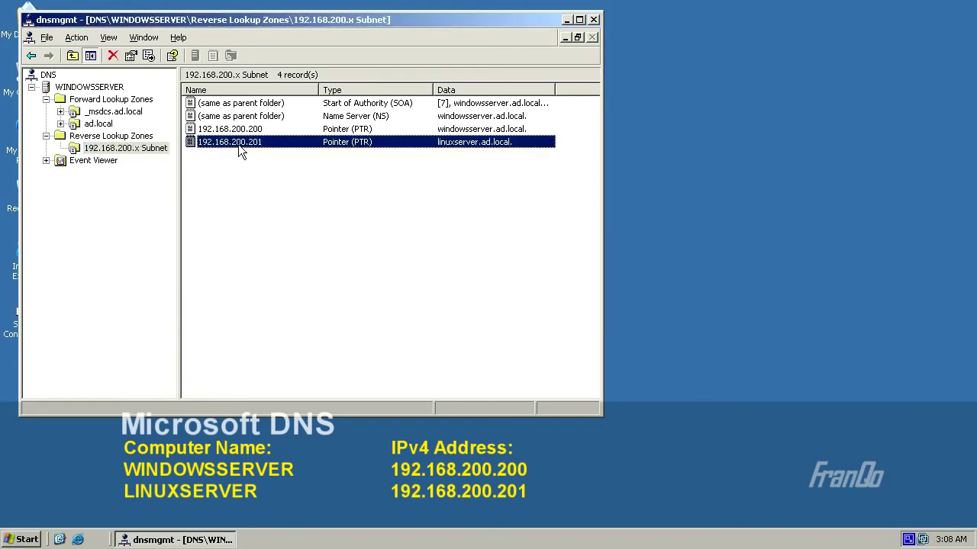
pyautogui.doubleClick(238, 145)
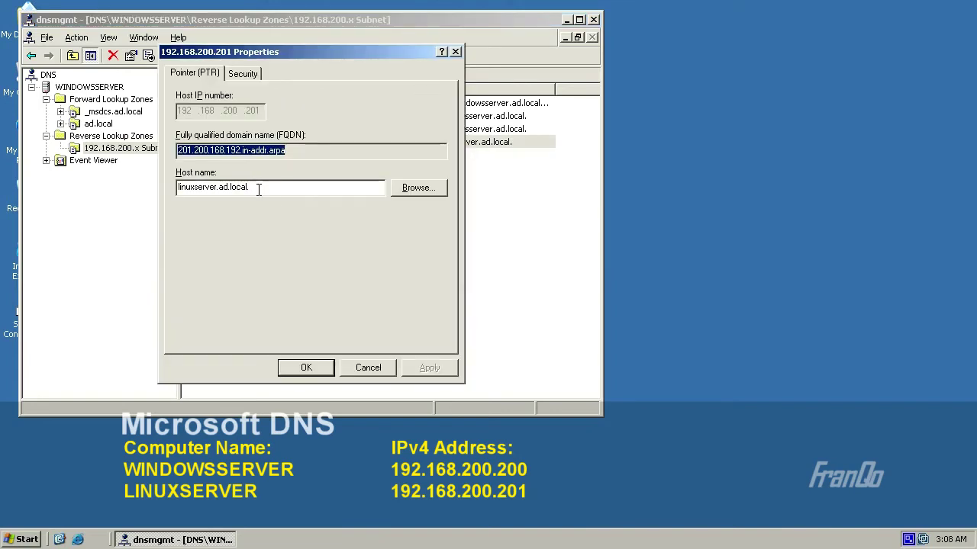
pyautogui.click(378, 367)
pyautogui.click(331, 260)
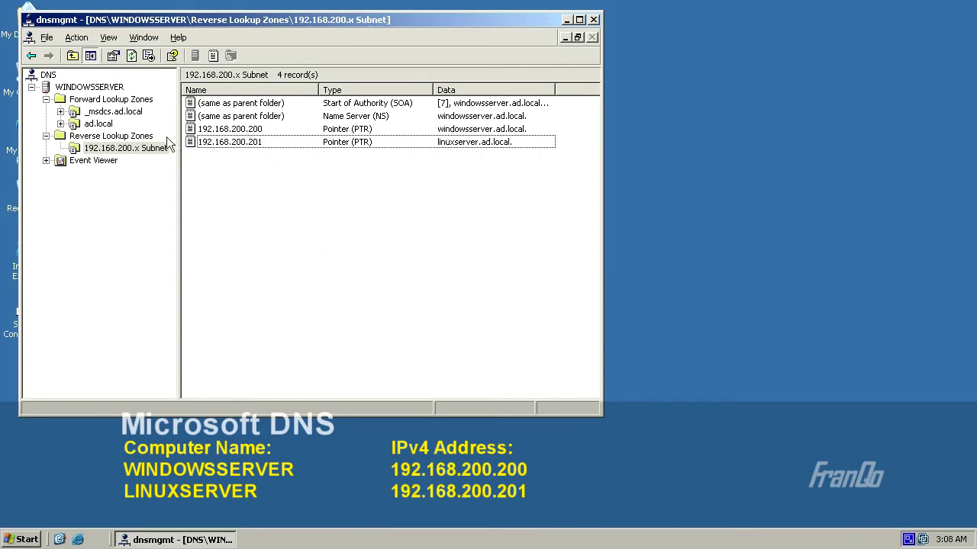
pyautogui.click(104, 88)
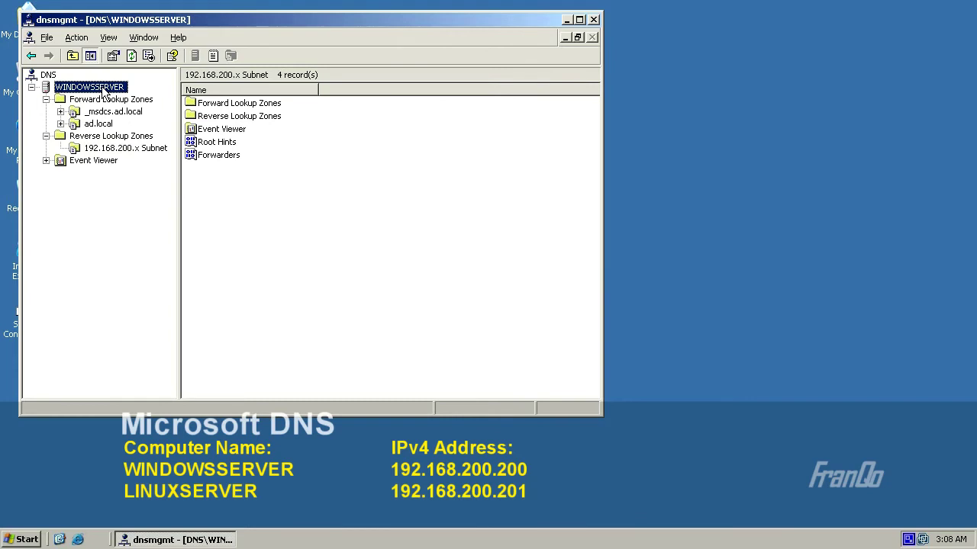
# Launch nslookup against WINDOWSSERVER and look up the address of linuxserver
pyautogui.rightClick(104, 89)
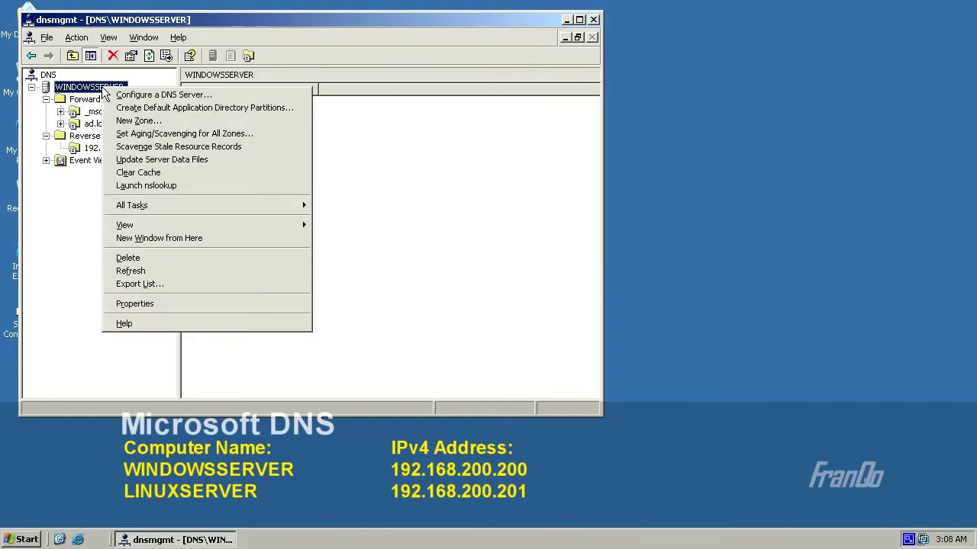
pyautogui.click(201, 187)
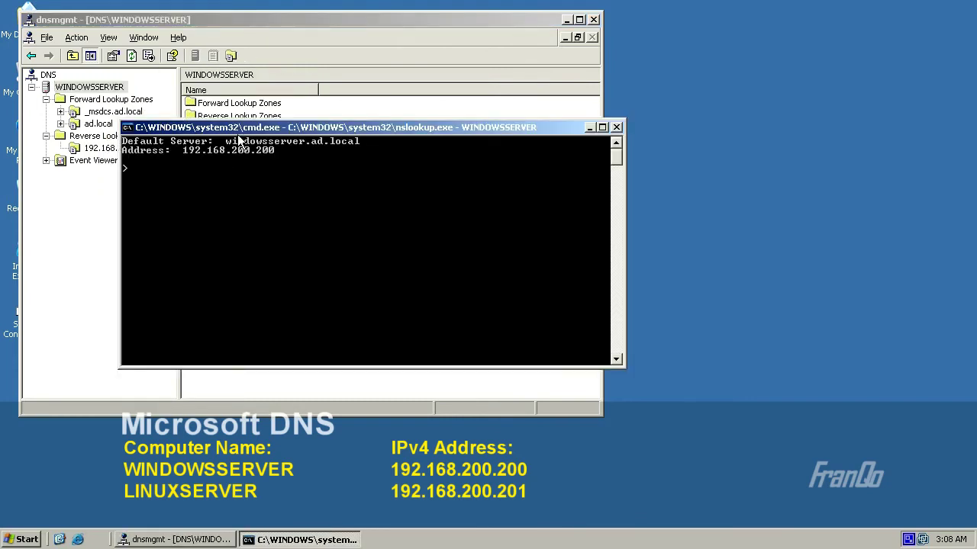
pyautogui.moveTo(249, 125); pyautogui.dragTo(166, 41)
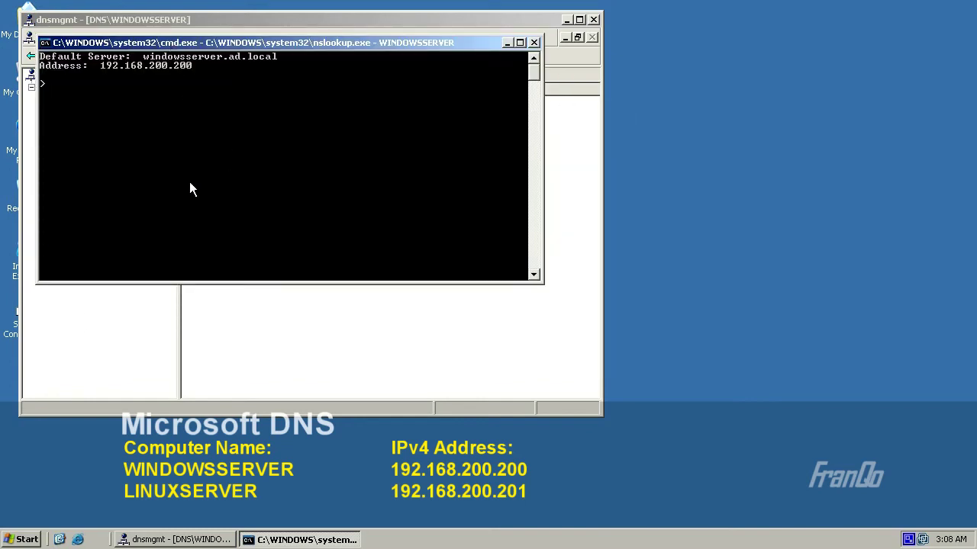
pyautogui.write('linuxserver')
pyautogui.press('Return')
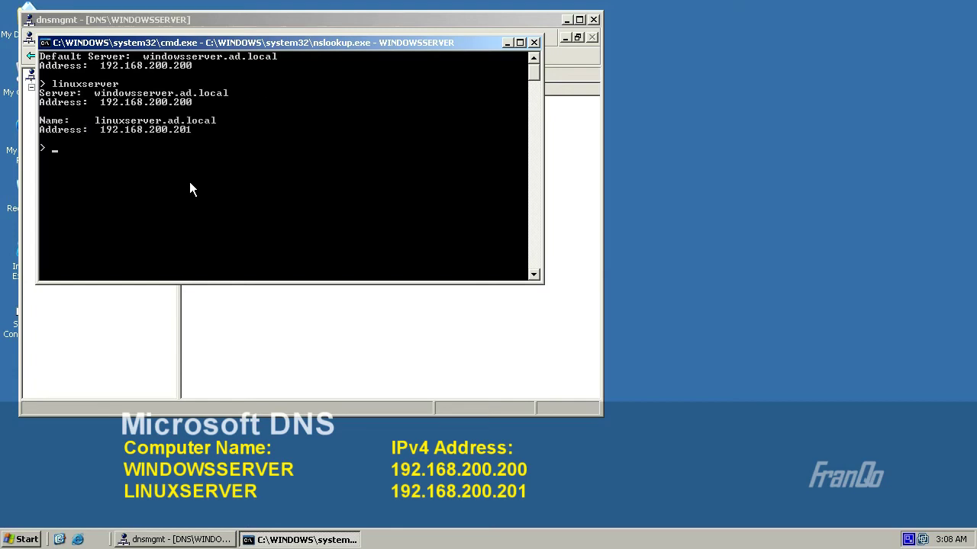
# Reverse-look-up 192.168.200.201 and 192.168.200.200 in nslookup
pyautogui.write('192.168.200.201')
pyautogui.press('Return')
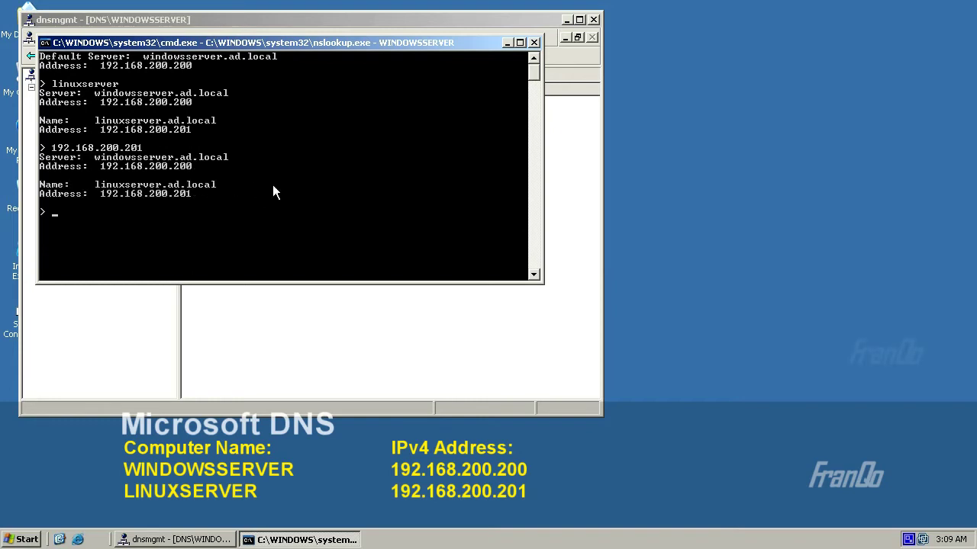
pyautogui.write('192.168.200.200')
pyautogui.press('Return')
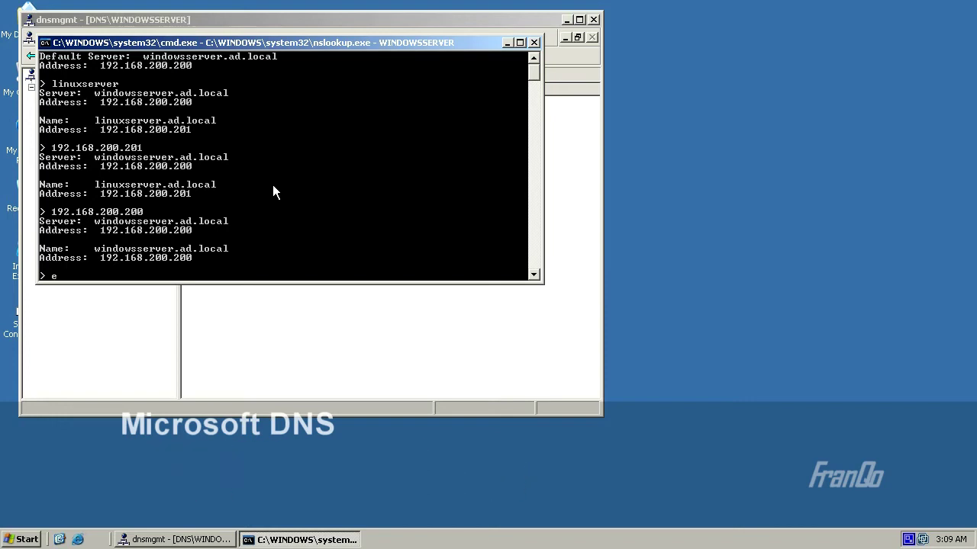
# Exit nslookup and close the Command Prompt window
pyautogui.write('it')
pyautogui.press('Return')
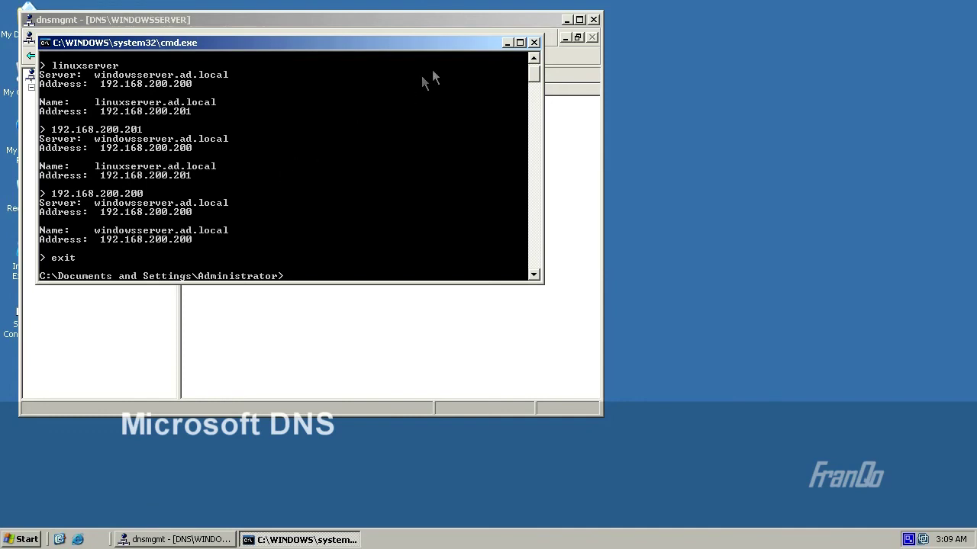
pyautogui.click(535, 42)
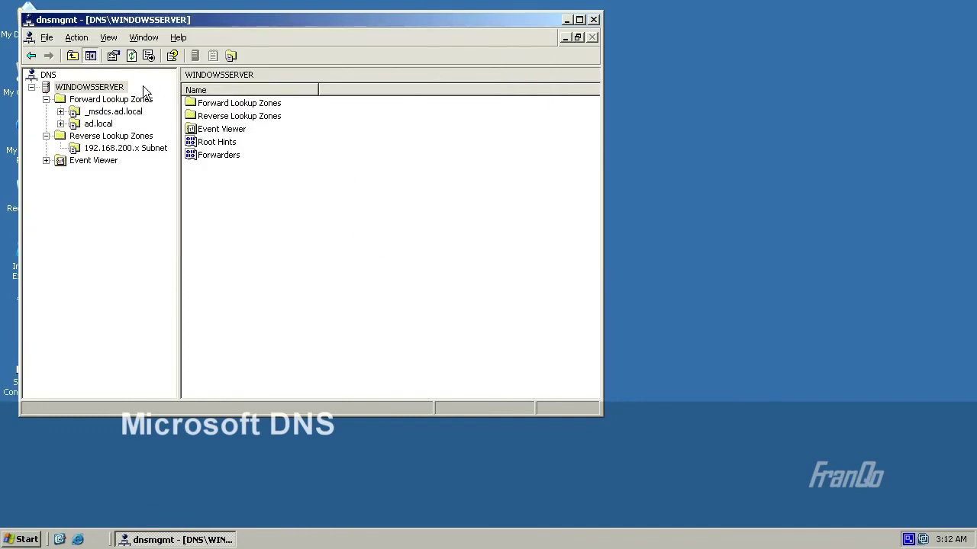
# Review WINDOWSSERVER's root hint servers in its Properties, then show the Forwarders settings
pyautogui.click(112, 89)
pyautogui.rightClick(112, 90)
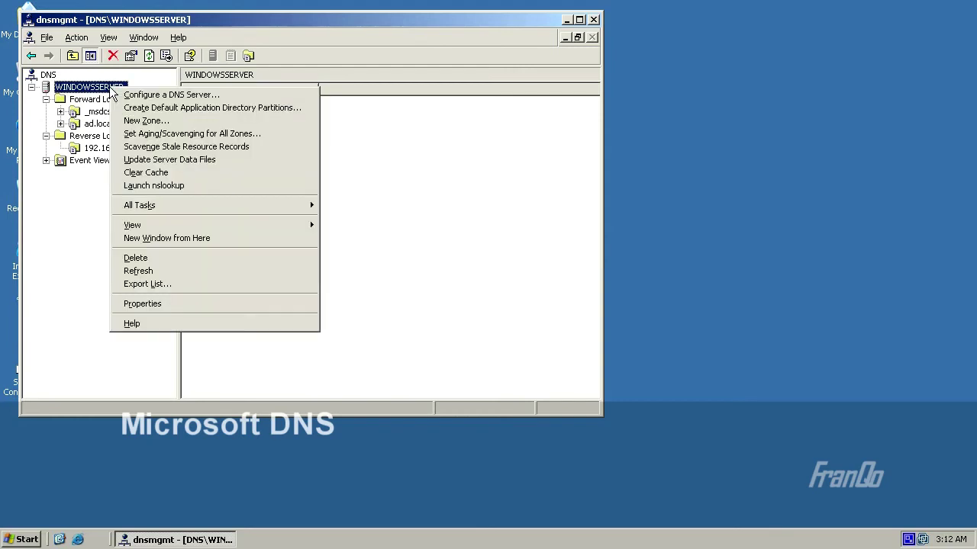
pyautogui.click(255, 304)
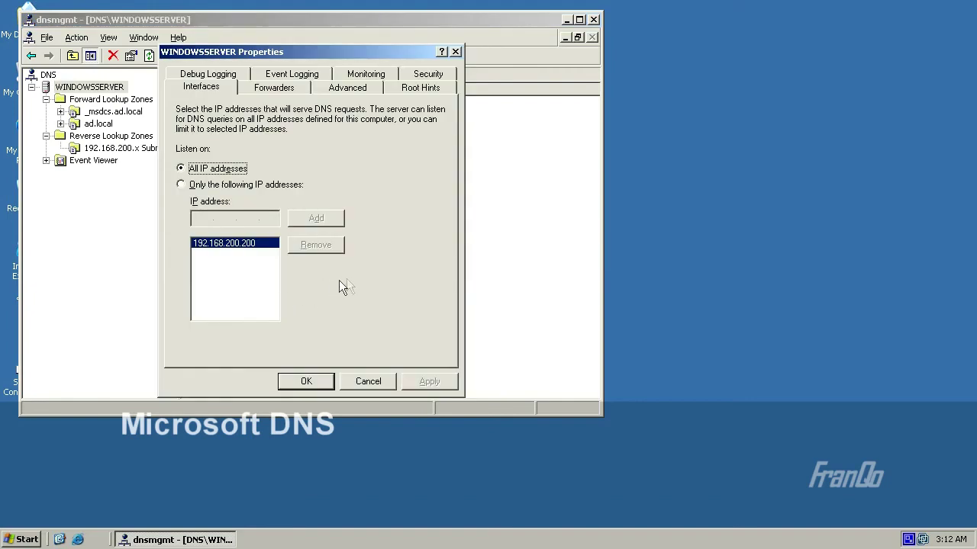
pyautogui.click(415, 88)
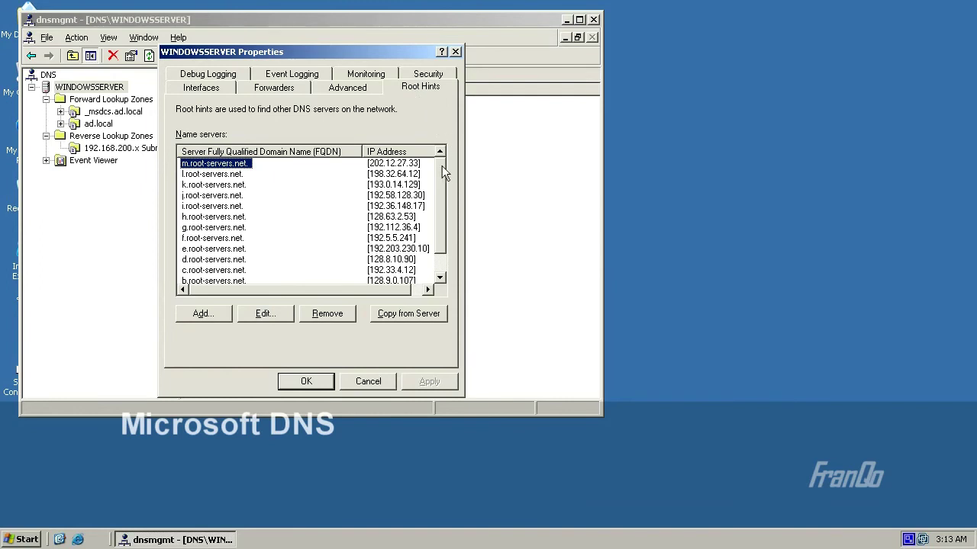
pyautogui.moveTo(440, 166); pyautogui.dragTo(440, 197)
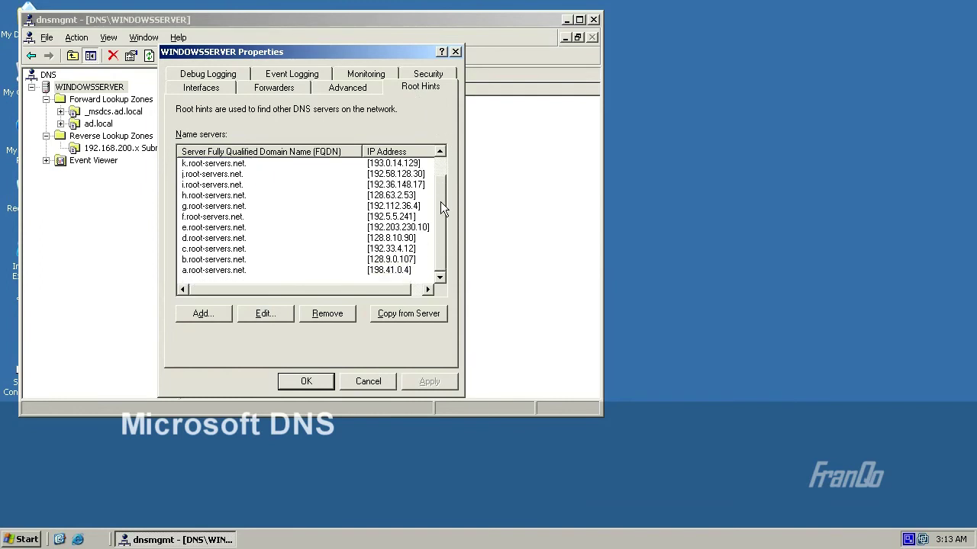
pyautogui.moveTo(441, 202); pyautogui.dragTo(443, 180)
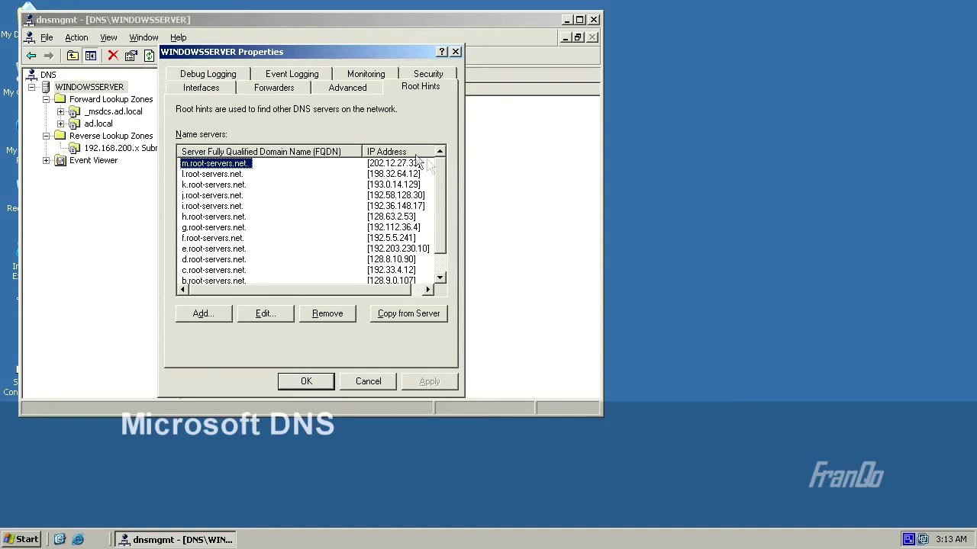
pyautogui.click(285, 90)
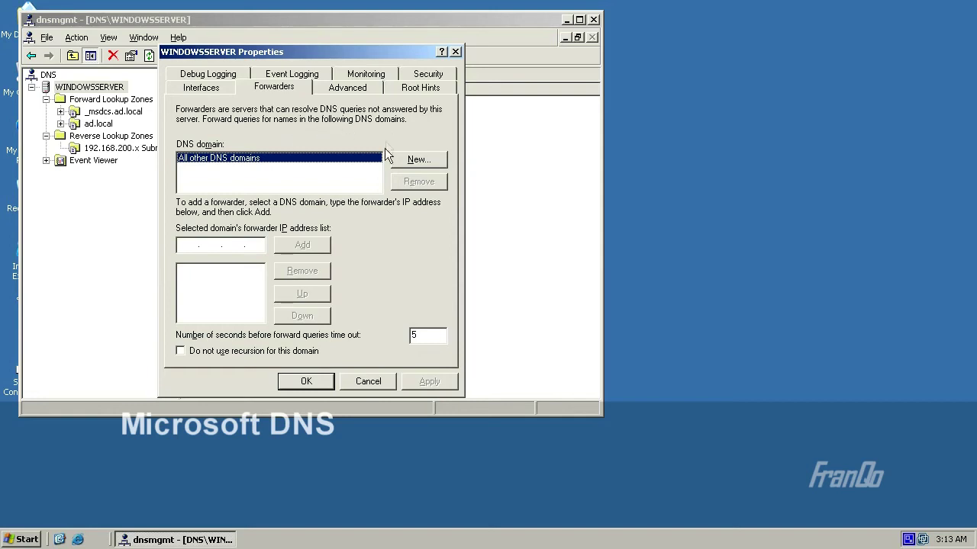
# Add 172.30.30.30 as the forwarder for all other DNS domains and apply it
pyautogui.click(192, 247)
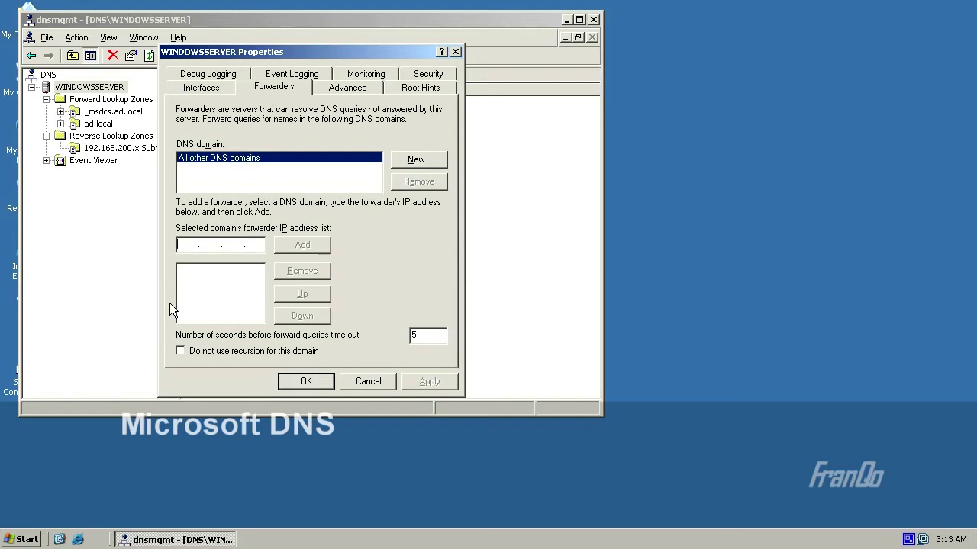
pyautogui.write('172.')
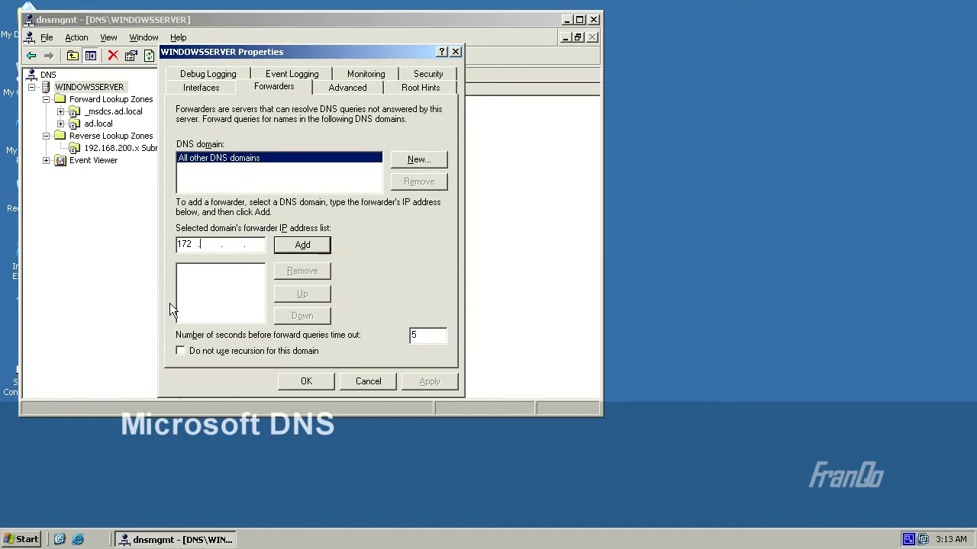
pyautogui.write('30.30.30')
pyautogui.click(302, 245)
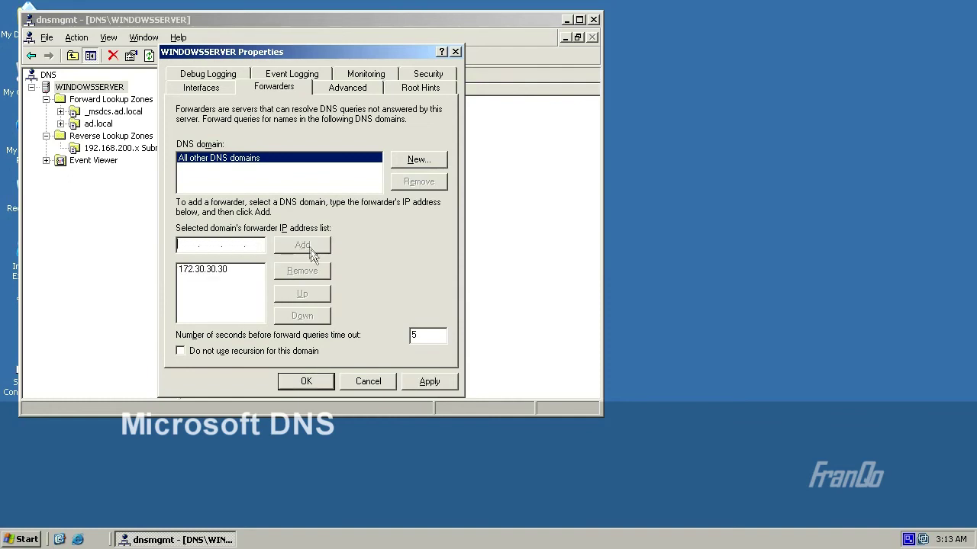
pyautogui.click(428, 379)
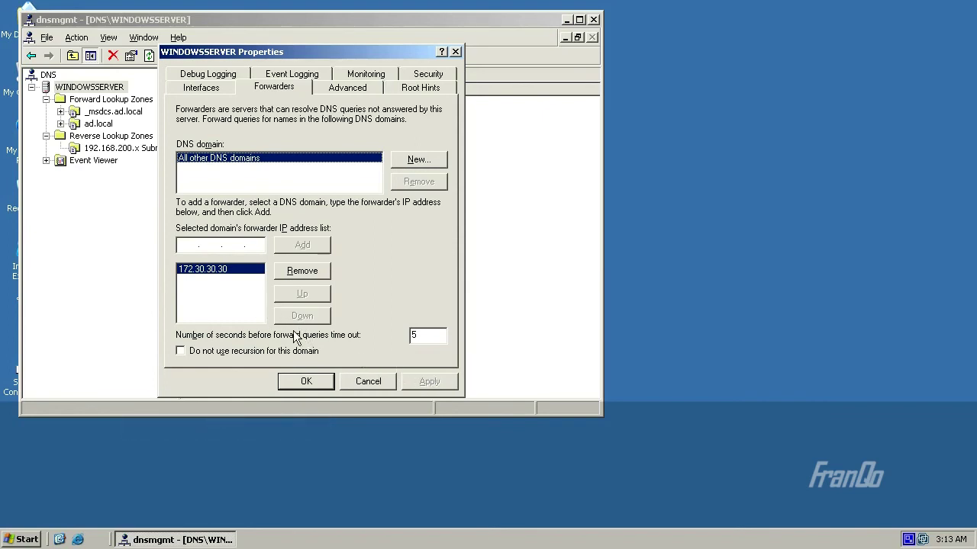
pyautogui.click(306, 381)
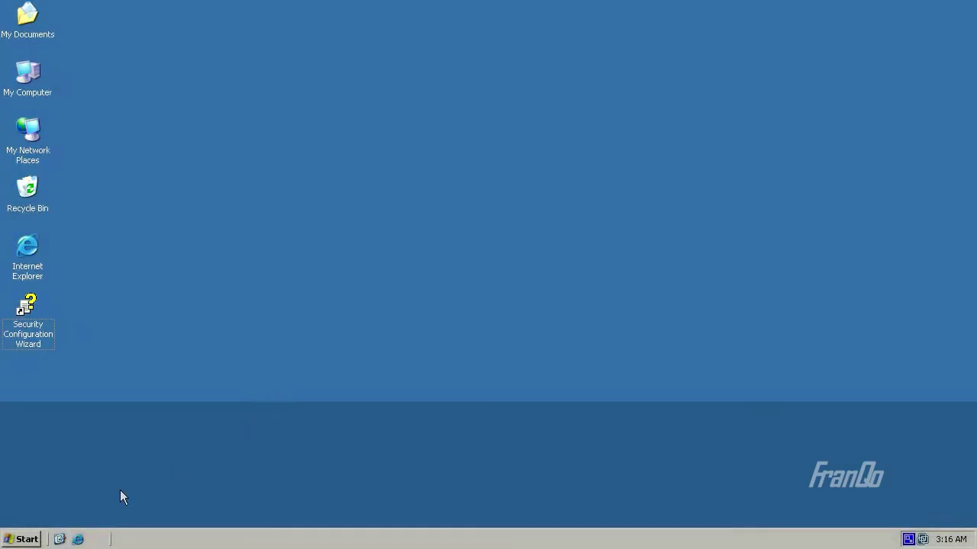
# Open Active Directory Users and Computers from Administrative Tools and position its window
pyautogui.click(29, 540)
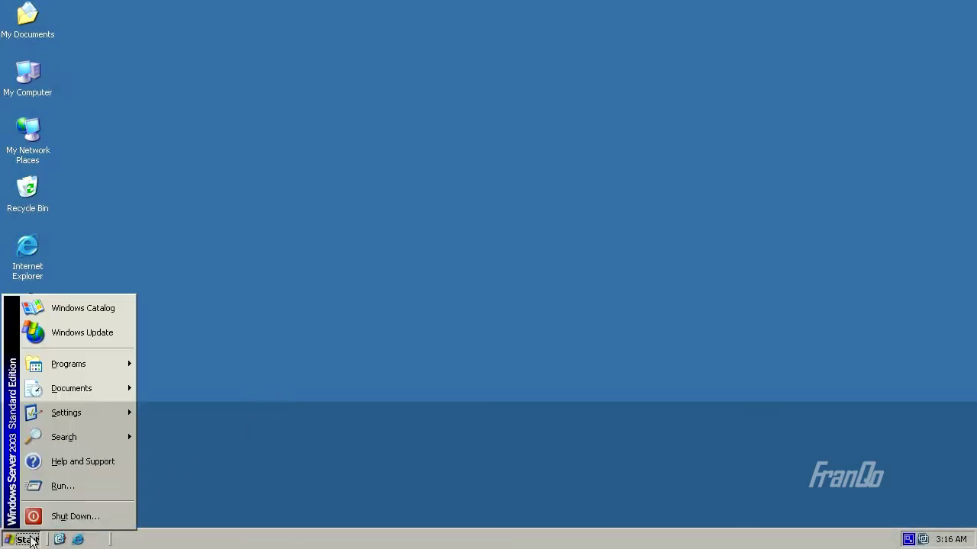
pyautogui.moveTo(80, 368)
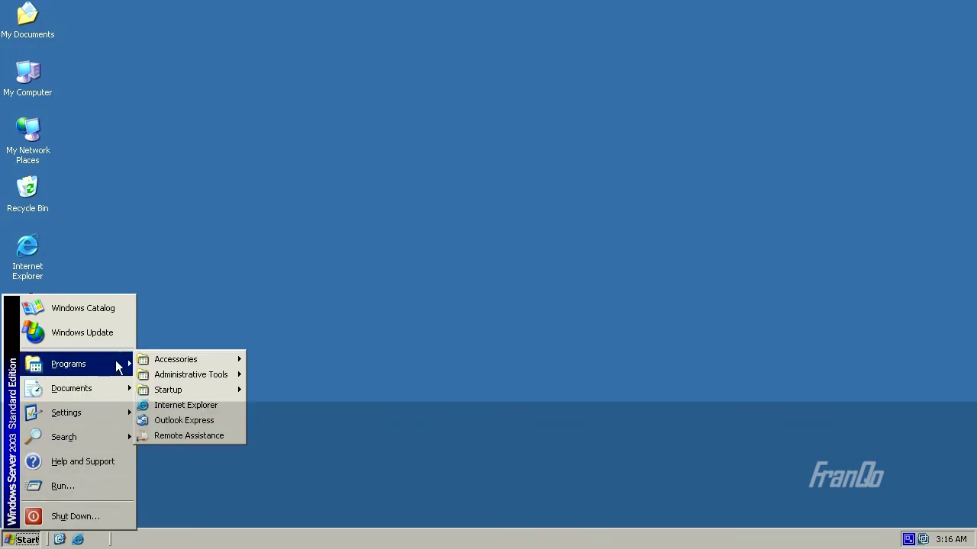
pyautogui.moveTo(183, 379)
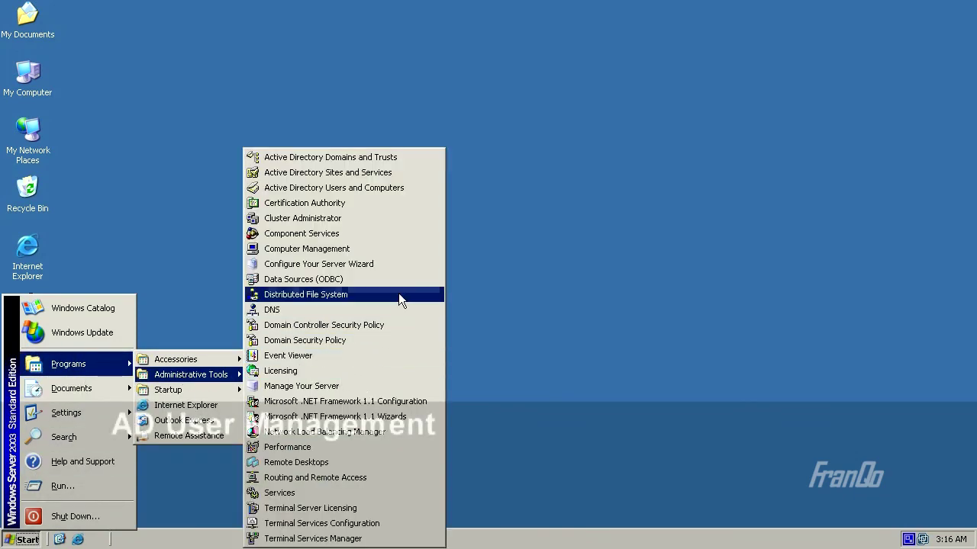
pyautogui.click(418, 190)
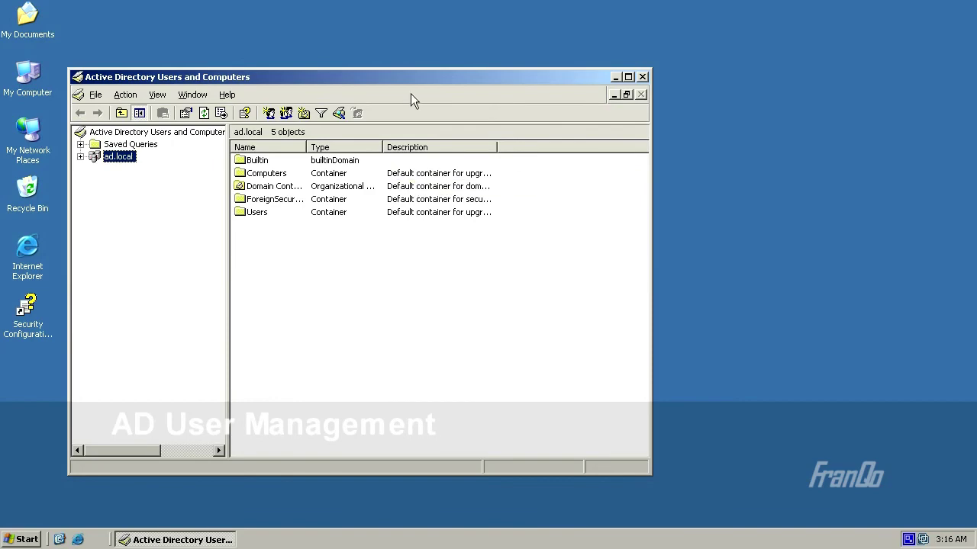
pyautogui.moveTo(419, 79); pyautogui.dragTo(374, 20)
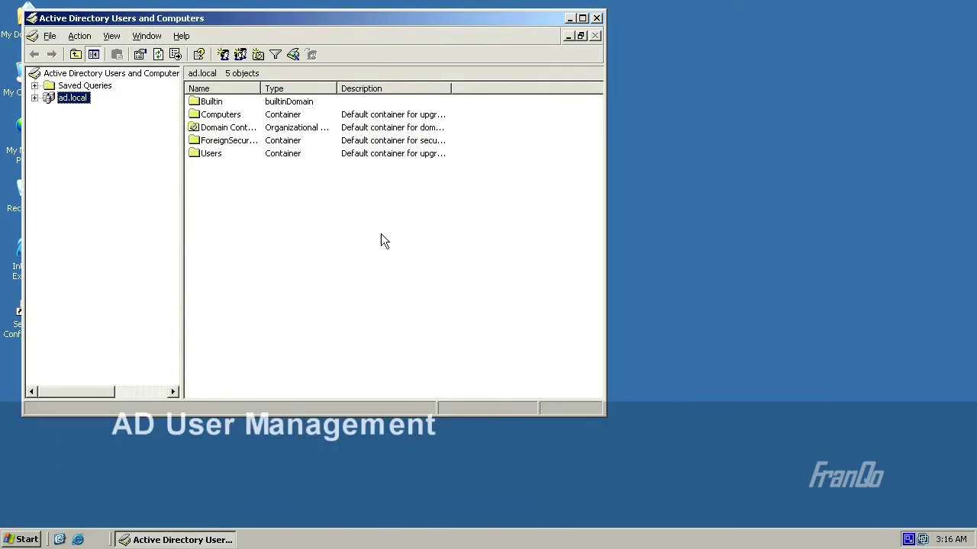
# Expand ad.local, browse the Computers and Users containers, and bring up Users' New menu
pyautogui.click(34, 98)
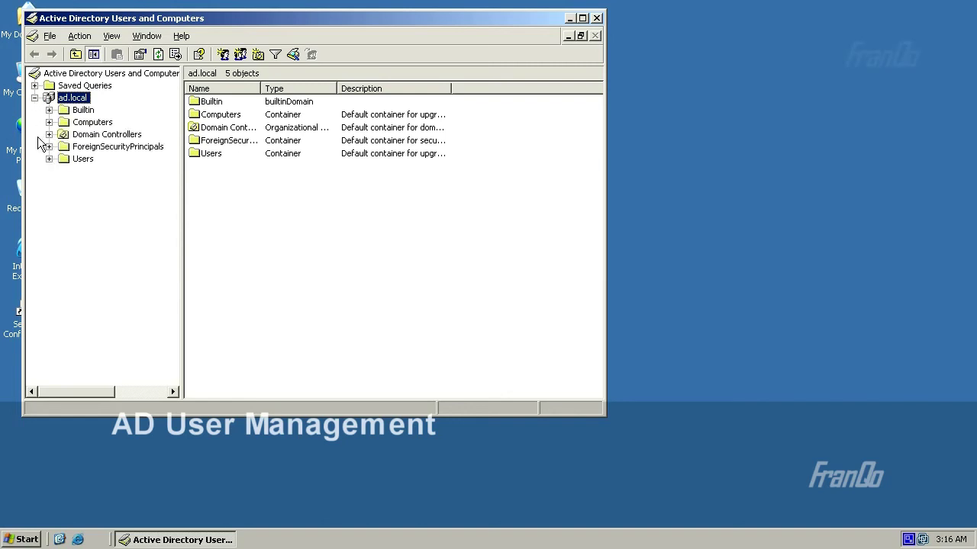
pyautogui.click(82, 122)
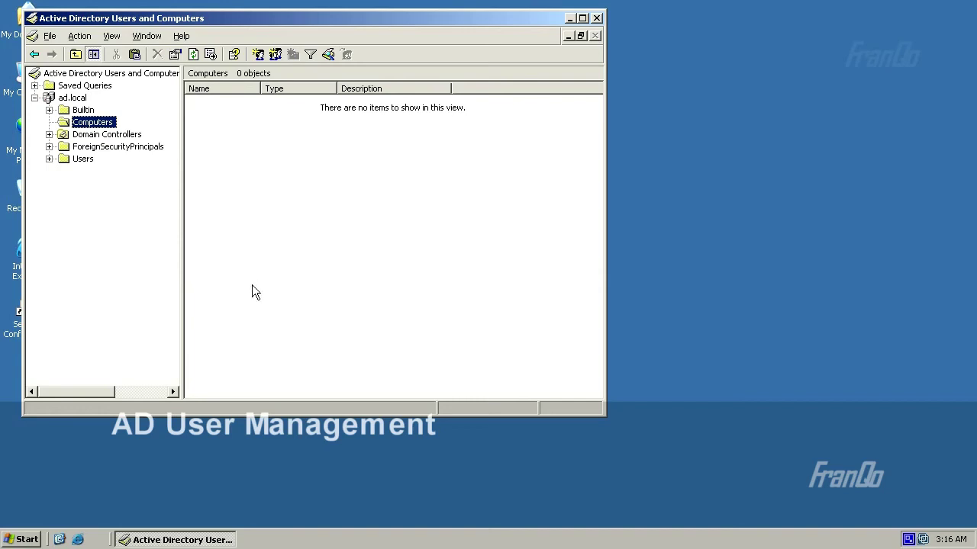
pyautogui.click(73, 161)
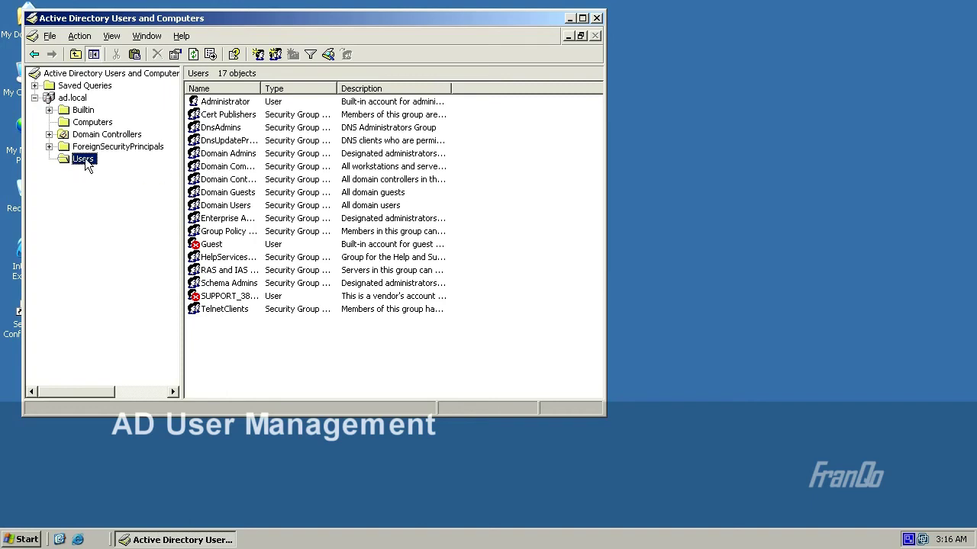
pyautogui.rightClick(84, 158)
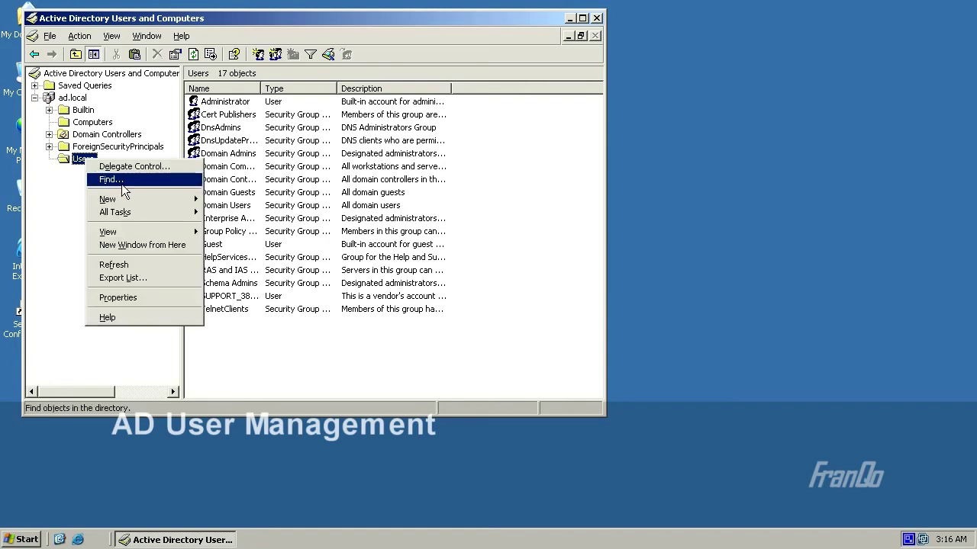
pyautogui.moveTo(126, 198)
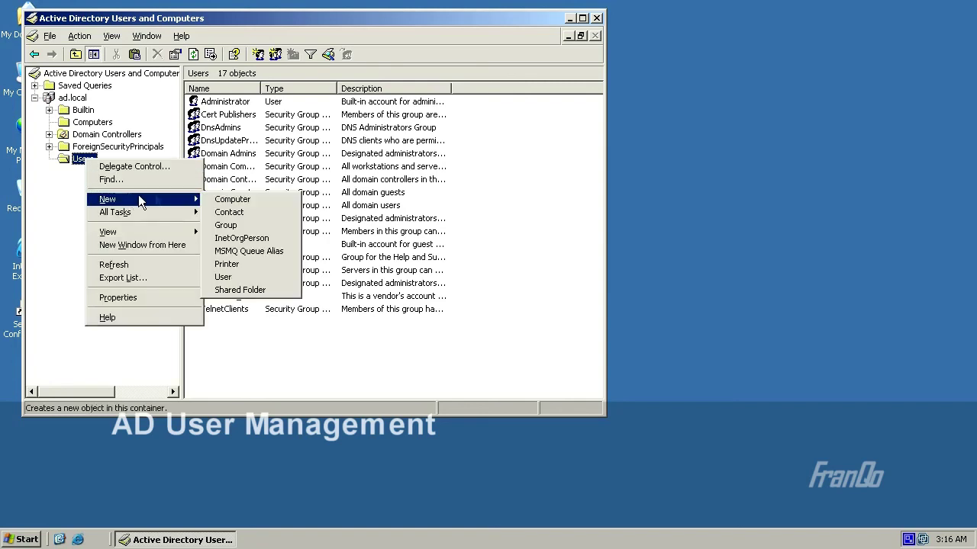
pyautogui.click(245, 279)
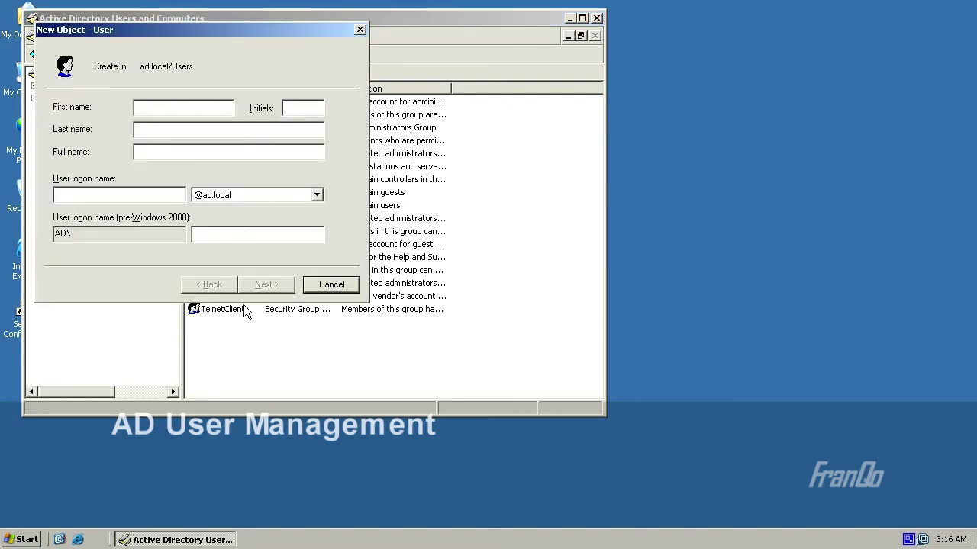
pyautogui.write('Test')
pyautogui.click(102, 193)
pyautogui.write('test')
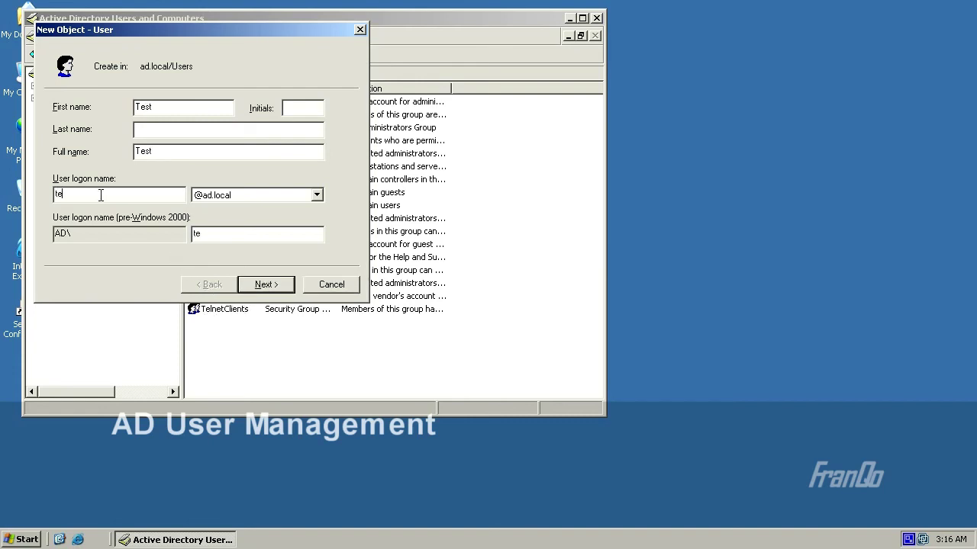
pyautogui.click(267, 286)
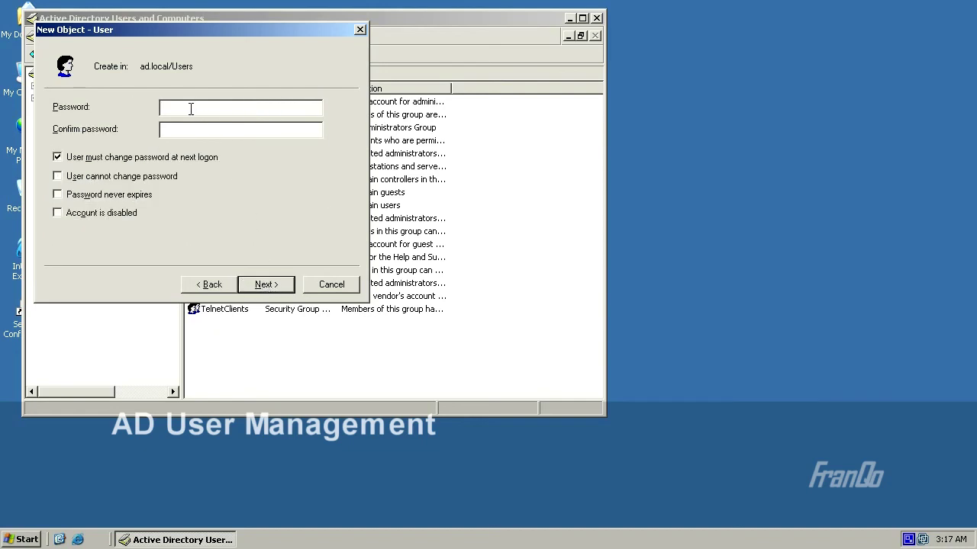
# Enter and confirm the new user's password and advance to the summary
pyautogui.write('********')
pyautogui.click(190, 132)
pyautogui.write('********')
pyautogui.click(270, 285)
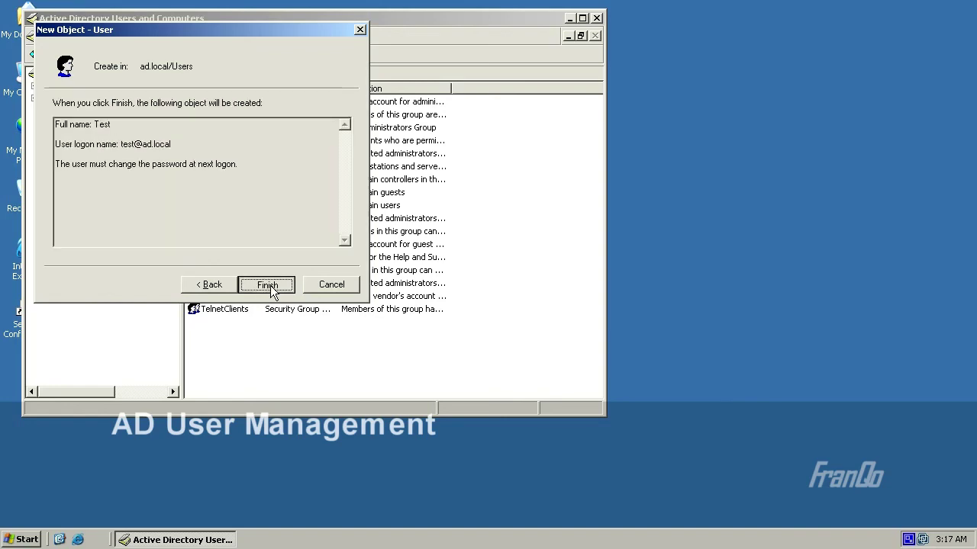
pyautogui.click(267, 285)
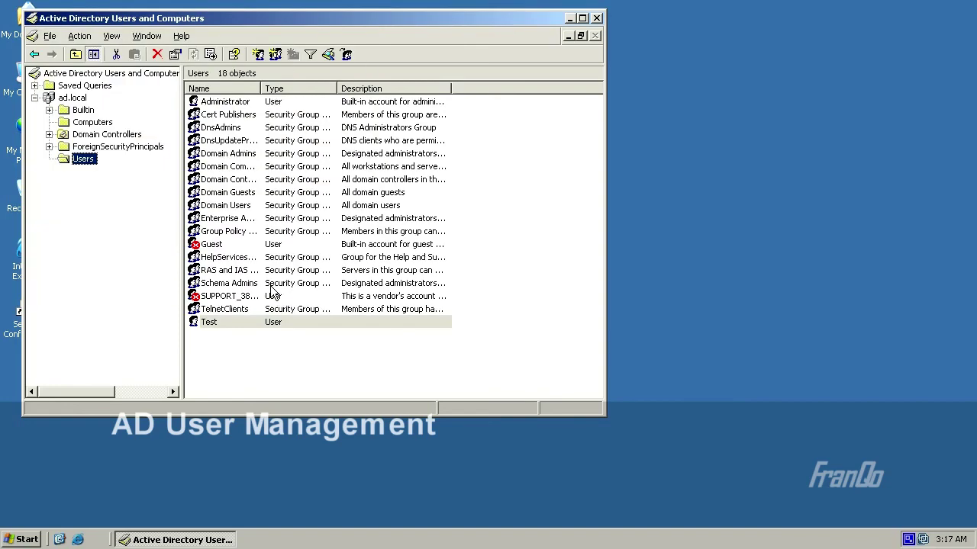
pyautogui.click(222, 322)
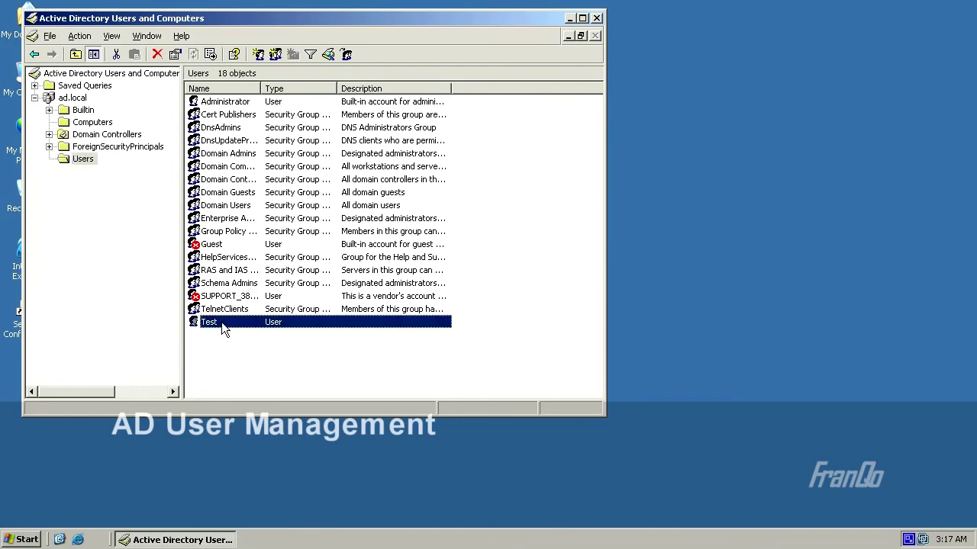
pyautogui.doubleClick(221, 322)
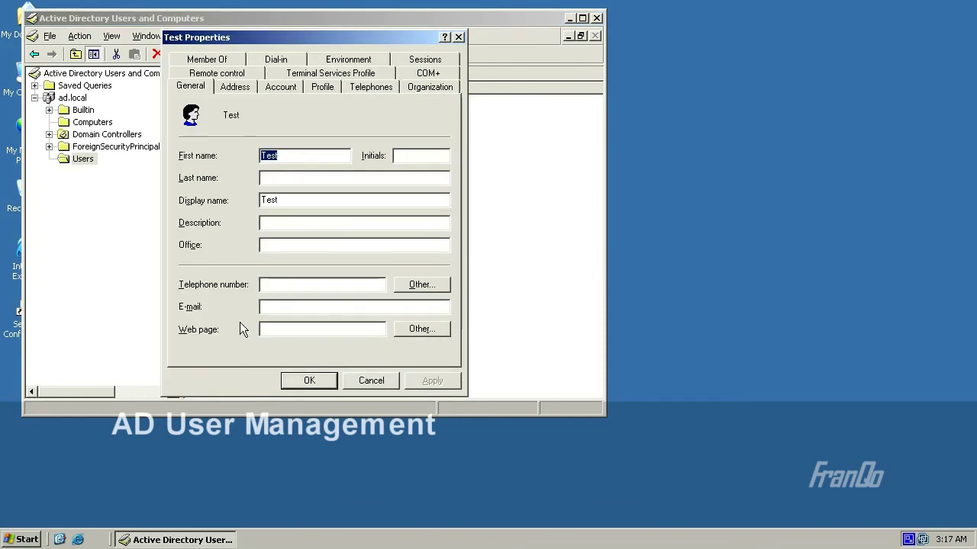
pyautogui.click(220, 61)
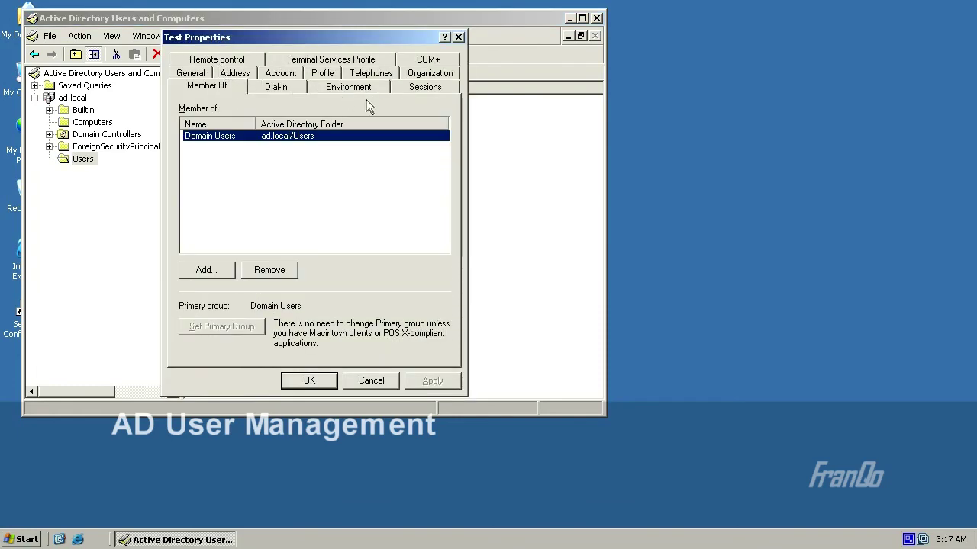
pyautogui.click(354, 380)
pyautogui.click(304, 365)
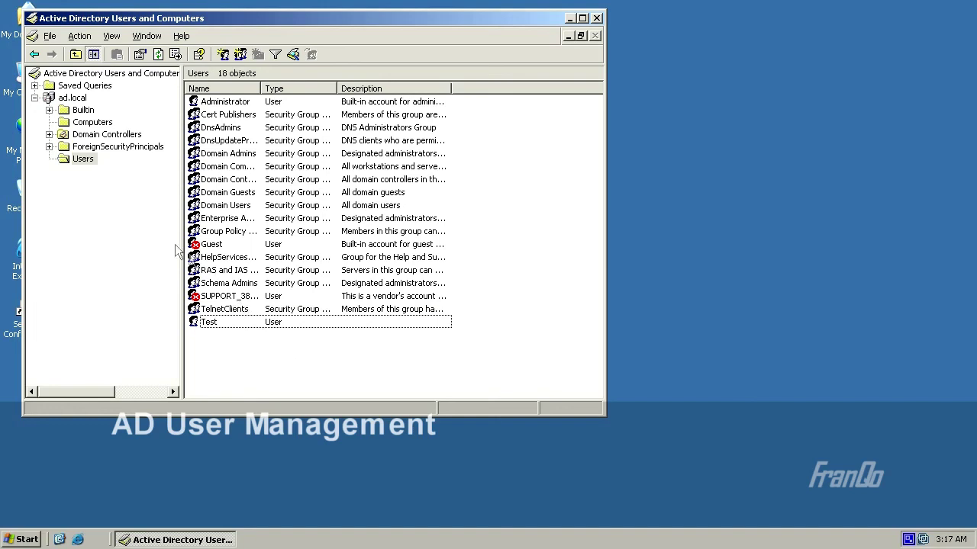
pyautogui.click(74, 99)
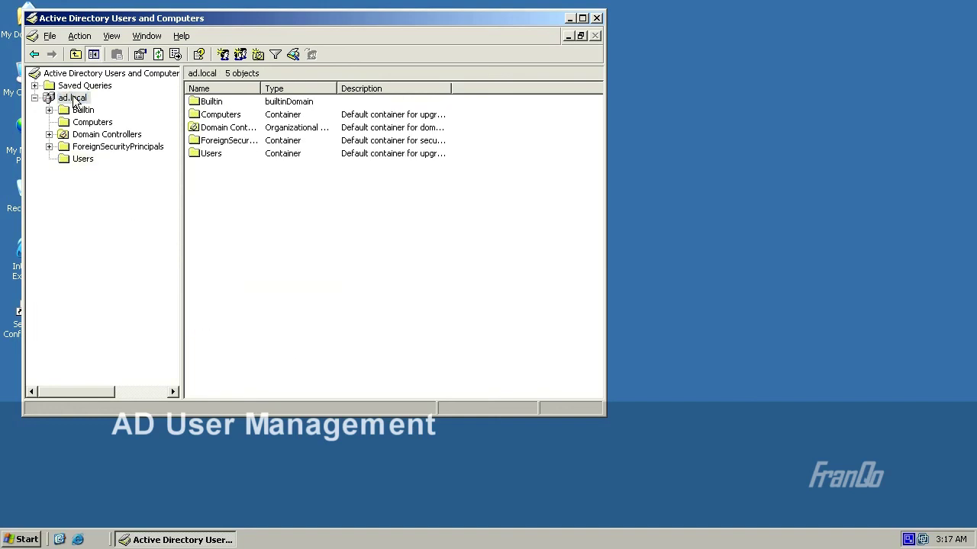
# Create an organizational unit named Accounting directly under ad.local
pyautogui.rightClick(74, 99)
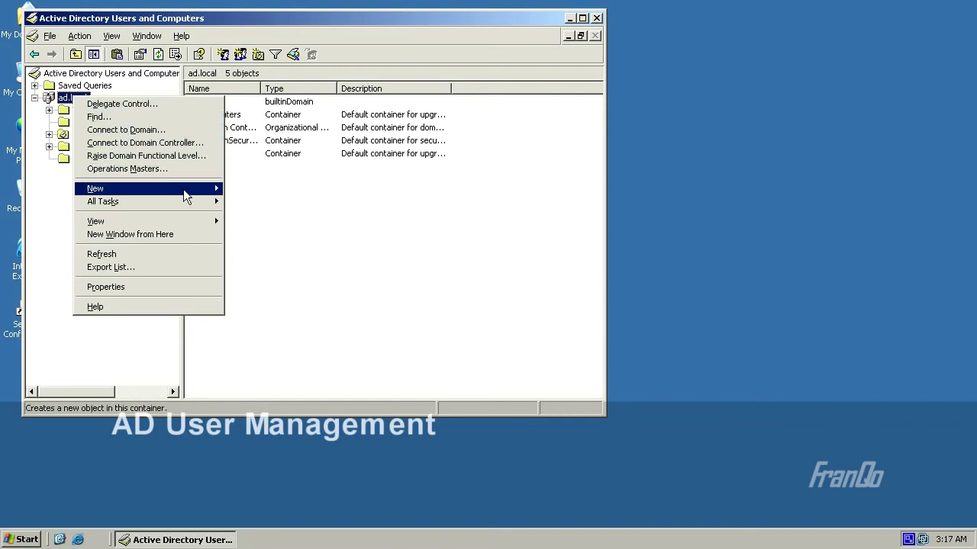
pyautogui.moveTo(183, 197)
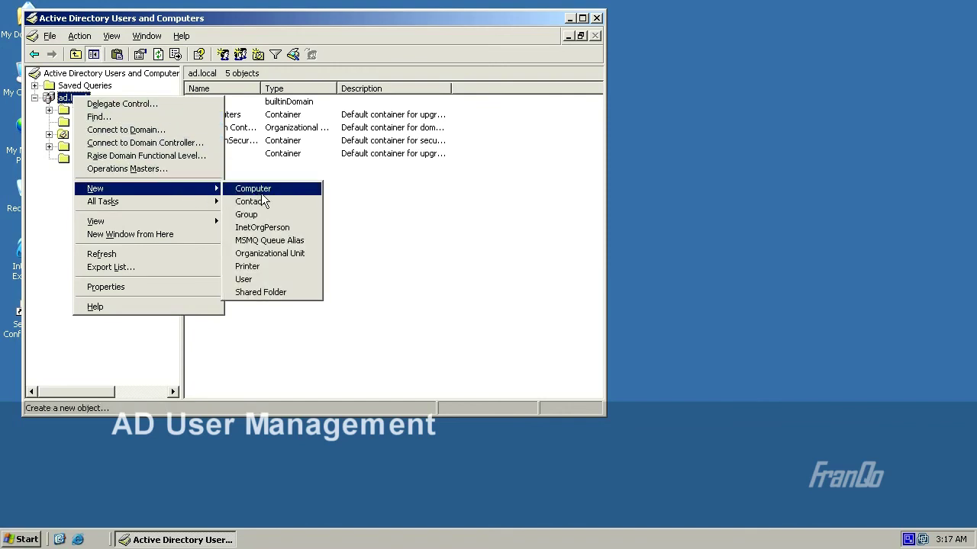
pyautogui.click(286, 255)
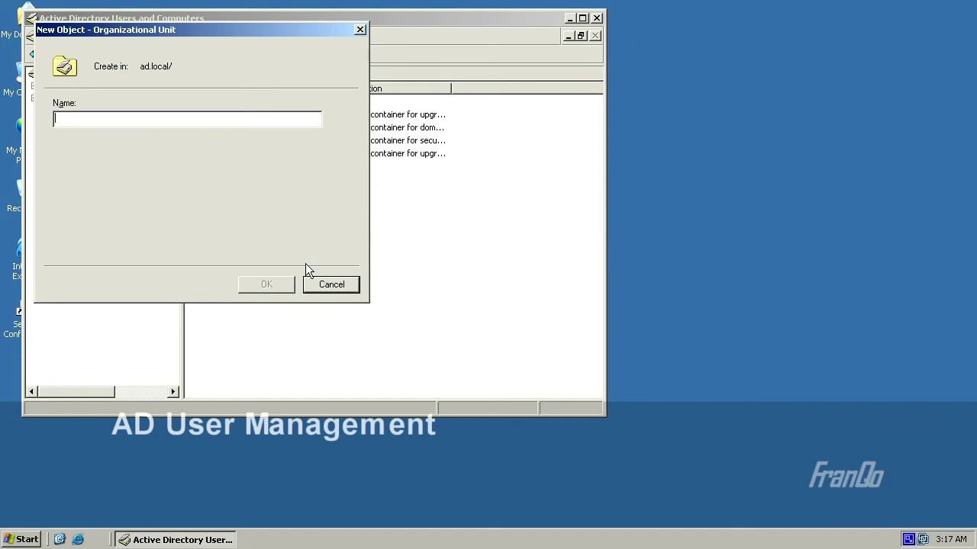
pyautogui.write('Acc')
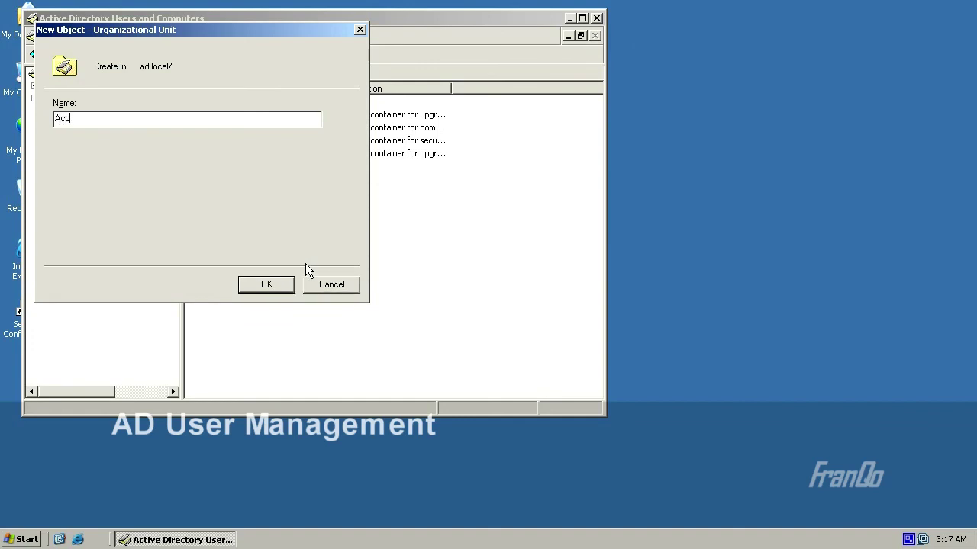
pyautogui.write('ounting')
pyautogui.click(267, 284)
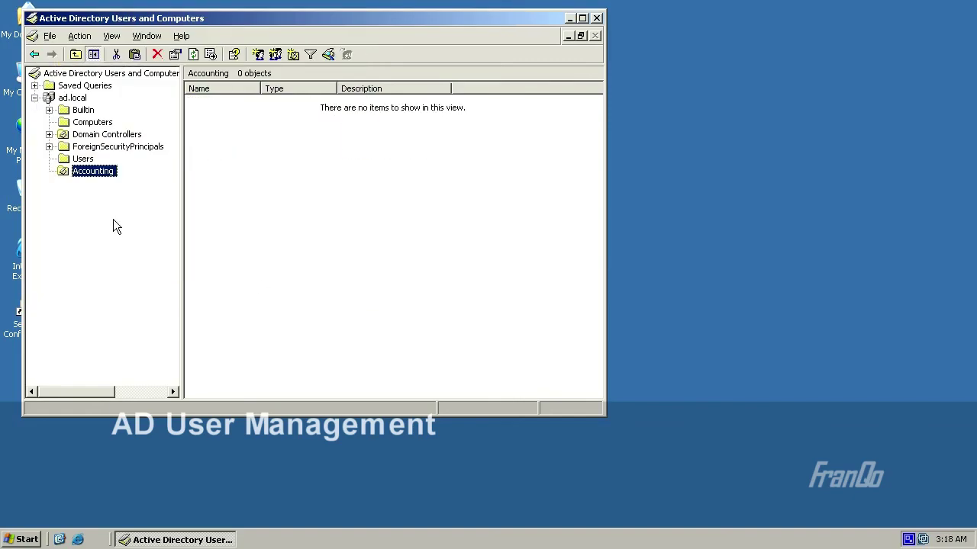
# Drag the Test user from Users into Accounting, confirm, and check both containers
pyautogui.click(84, 160)
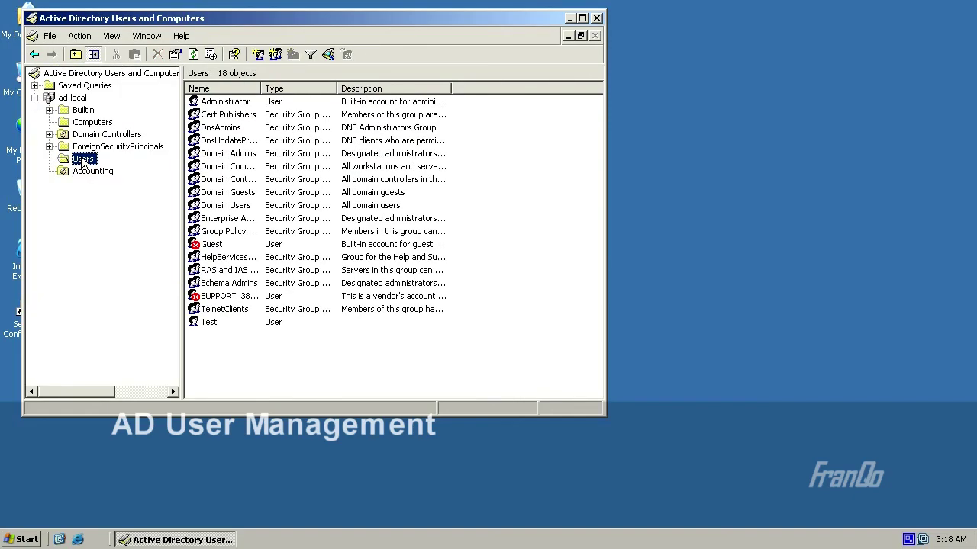
pyautogui.click(208, 324)
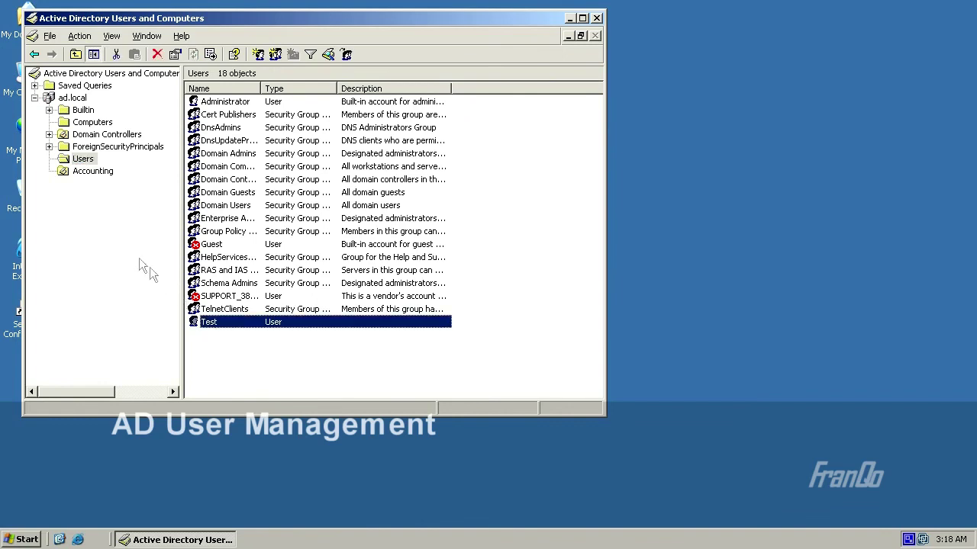
pyautogui.moveTo(87, 169); pyautogui.dragTo(86, 172)
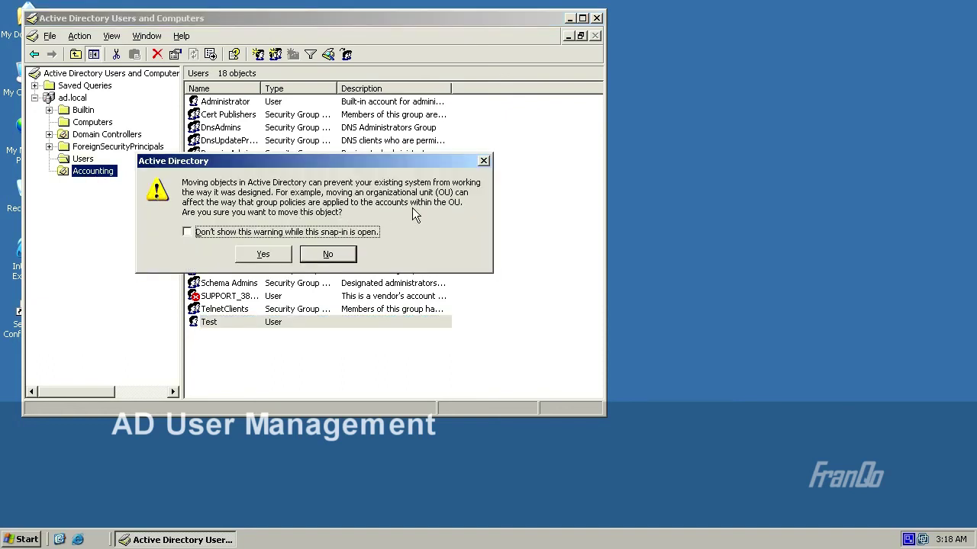
pyautogui.click(273, 259)
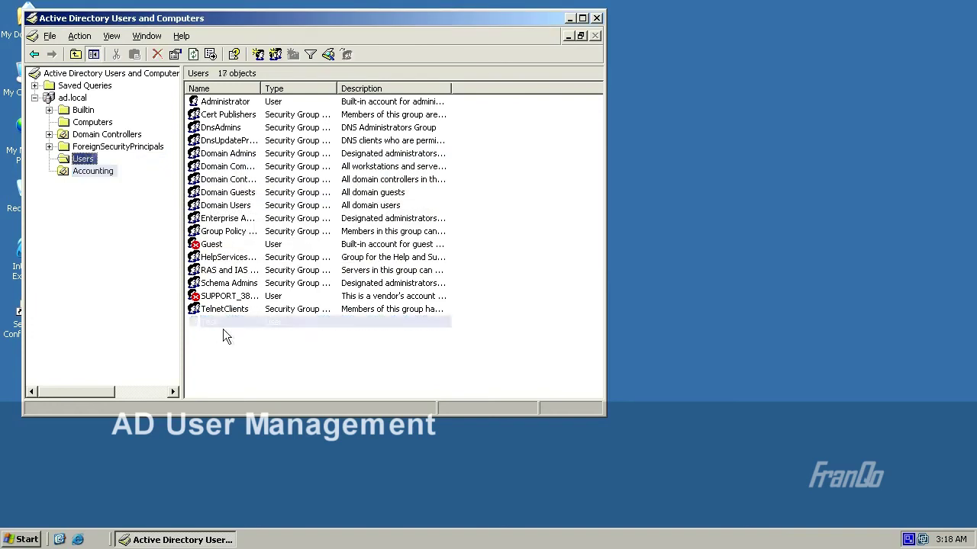
pyautogui.click(92, 172)
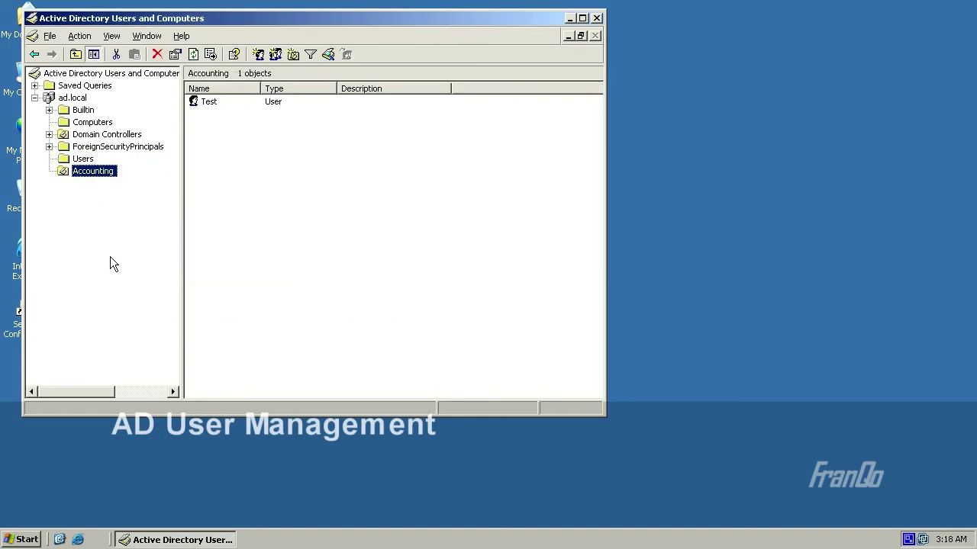
pyautogui.click(83, 159)
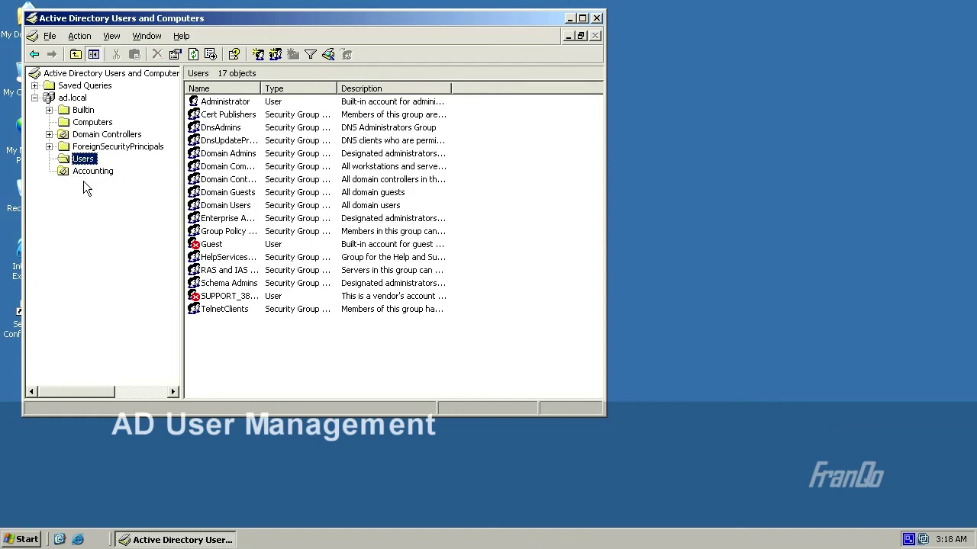